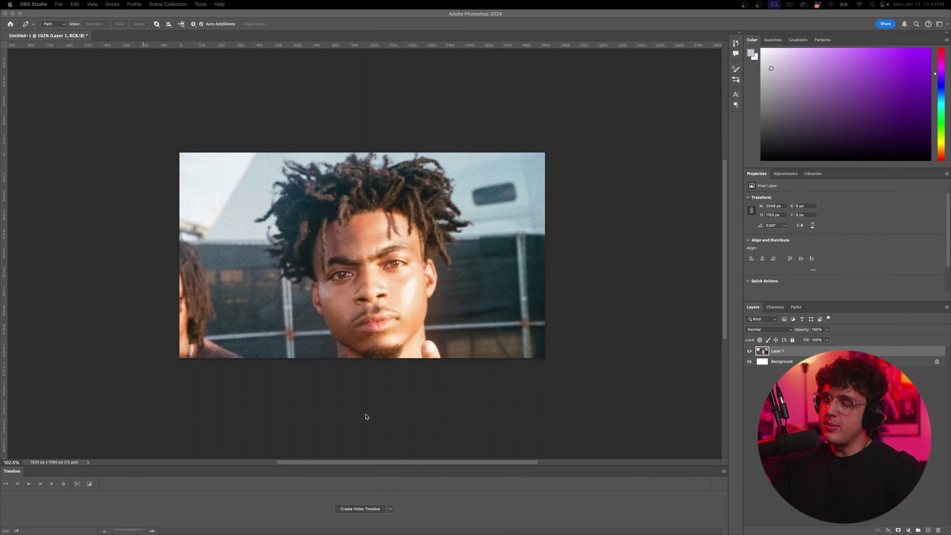
# Step: Switch to the browser and view the Luma Dream Machine creations page
pyautogui.moveTo(284, 534)
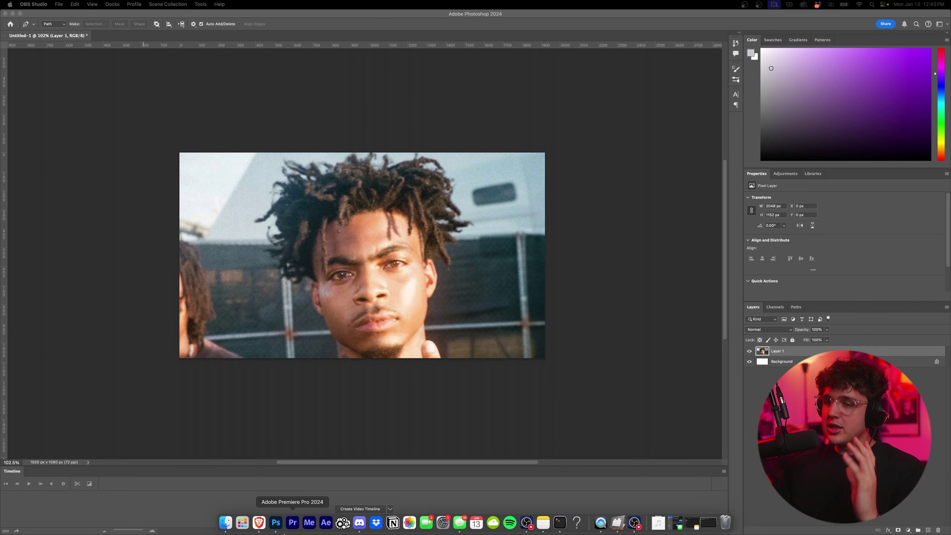
pyautogui.click(259, 522)
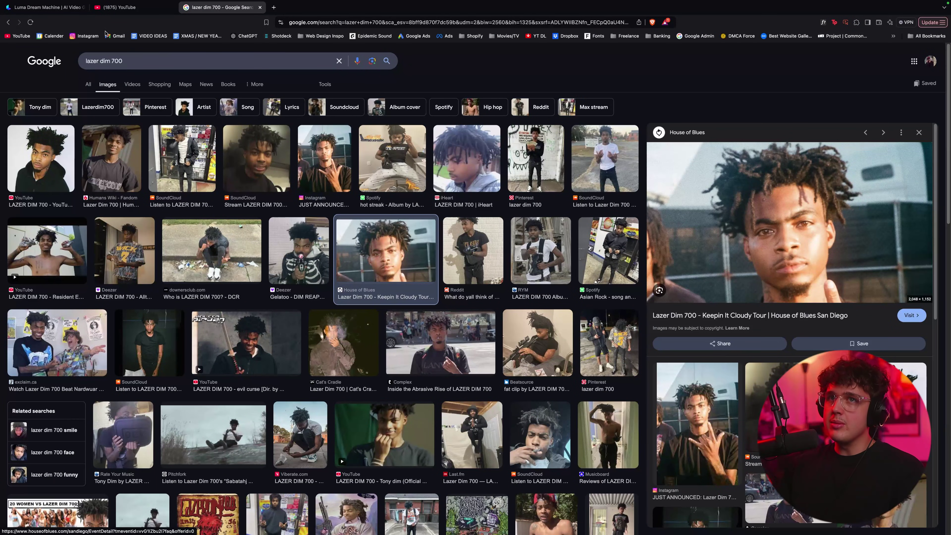
pyautogui.click(40, 11)
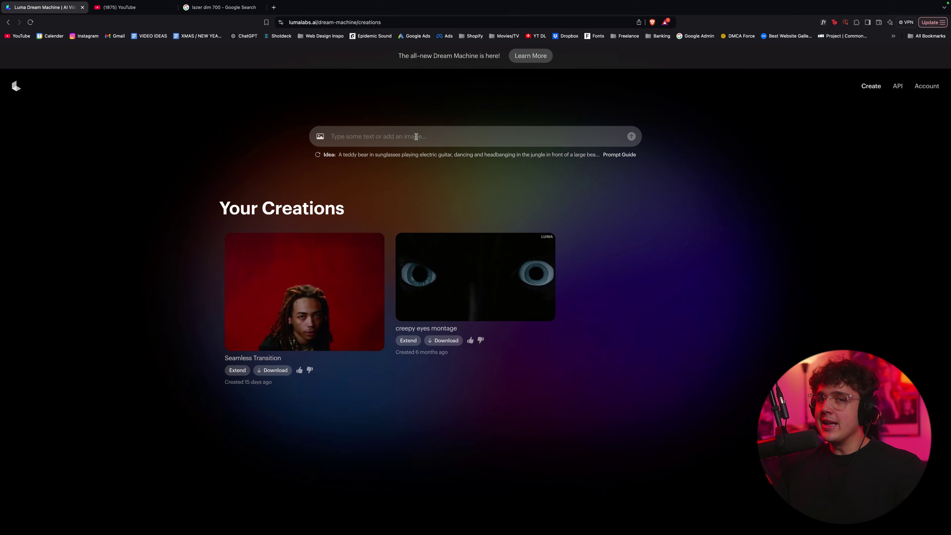
pyautogui.moveTo(379, 533)
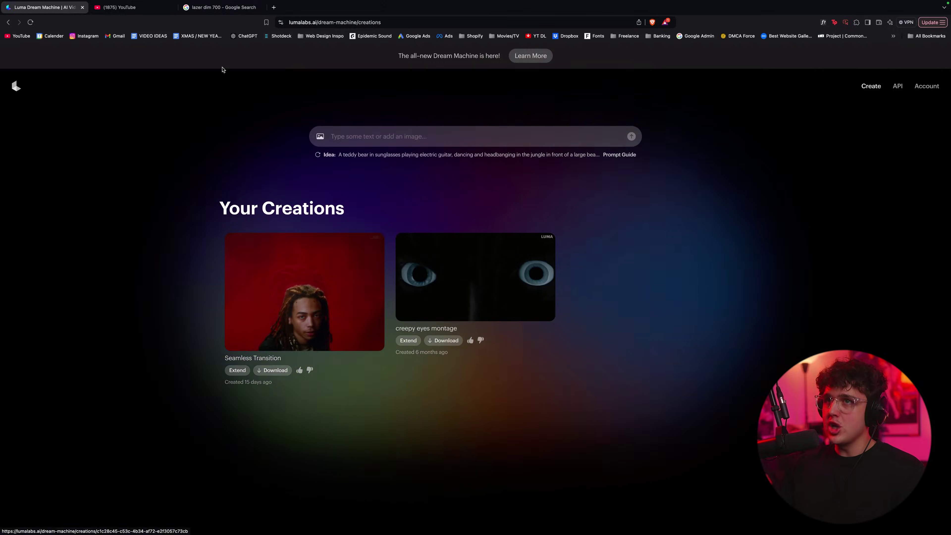
# Step: In the "lazer dim 700" image results, preview candidates and copy the House of Blues close-up portrait
pyautogui.click(232, 7)
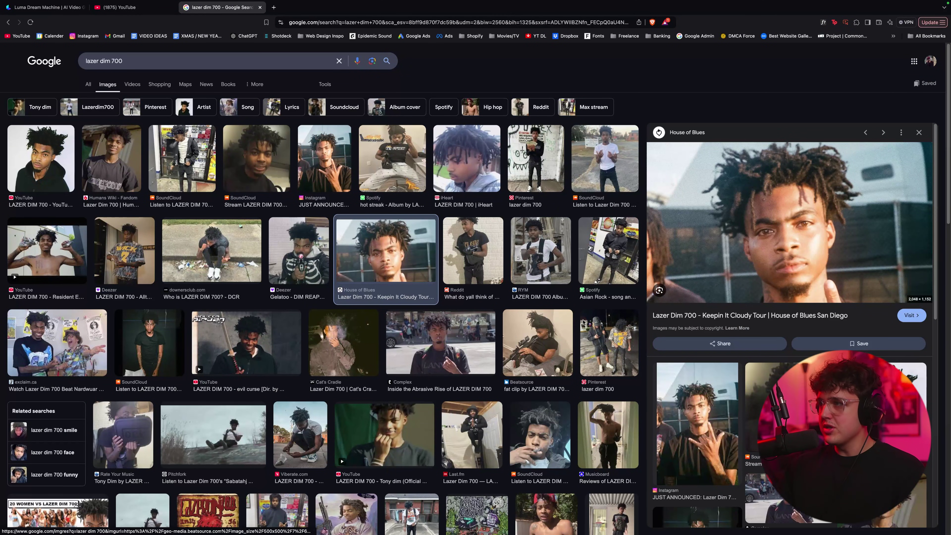
pyautogui.click(257, 157)
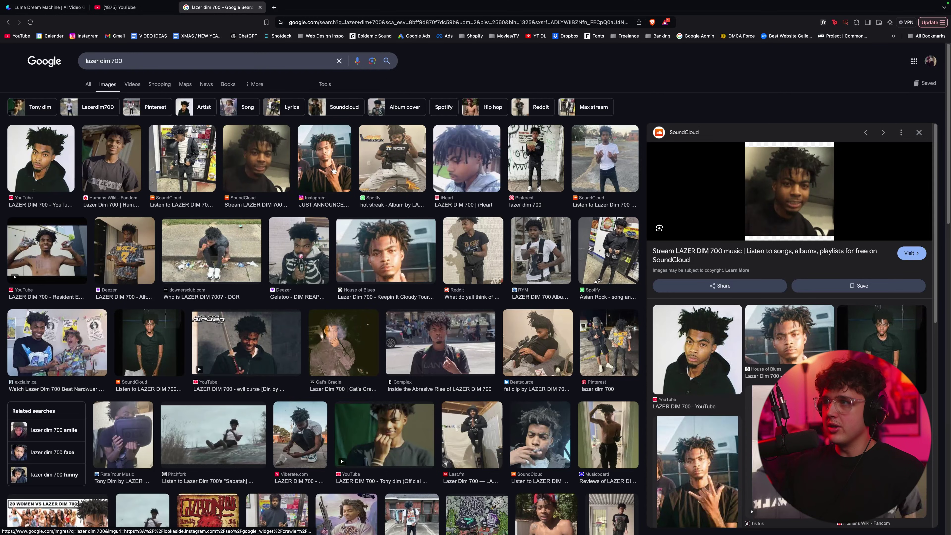
pyautogui.click(333, 170)
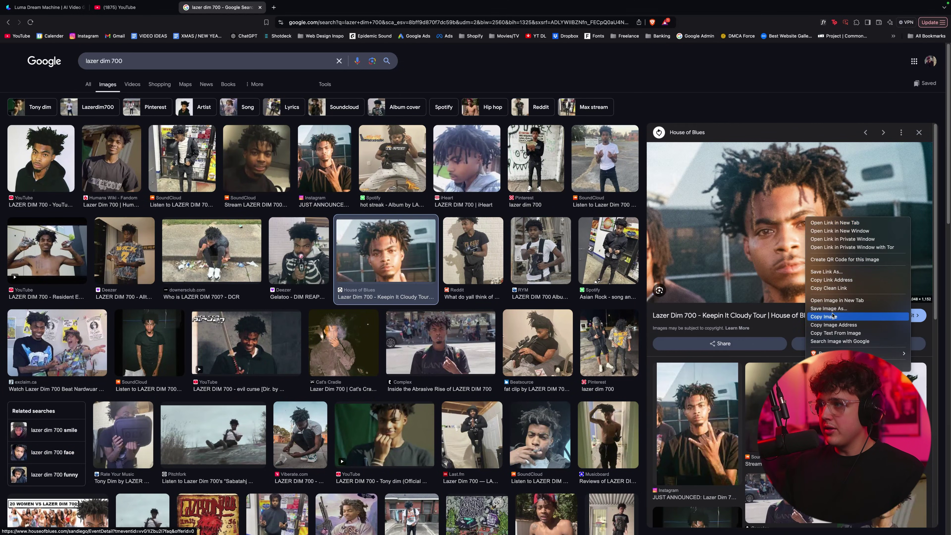
pyautogui.click(858, 318)
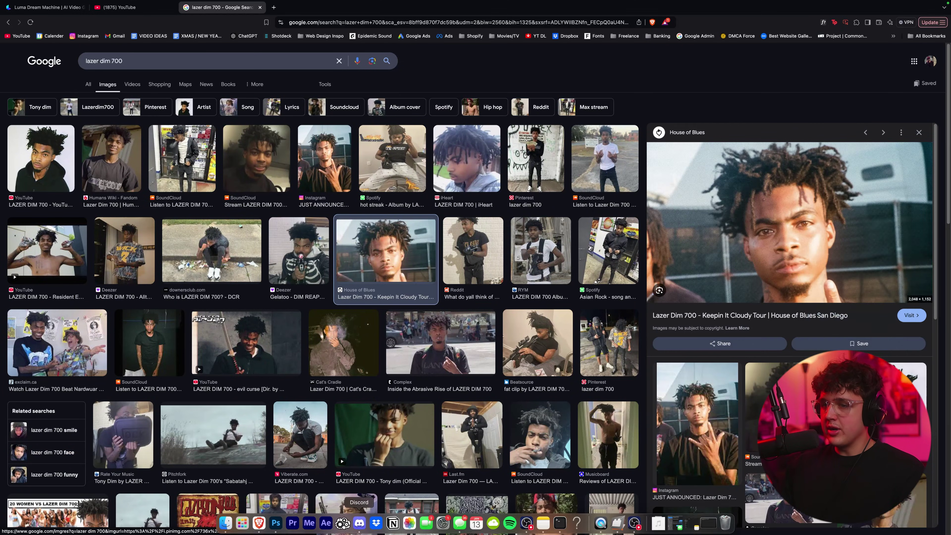
# Step: Switch to Photoshop, place the copied portrait in the 1920 x 1080 document and position it to fill the canvas
pyautogui.click(276, 526)
pyautogui.press('super+v')
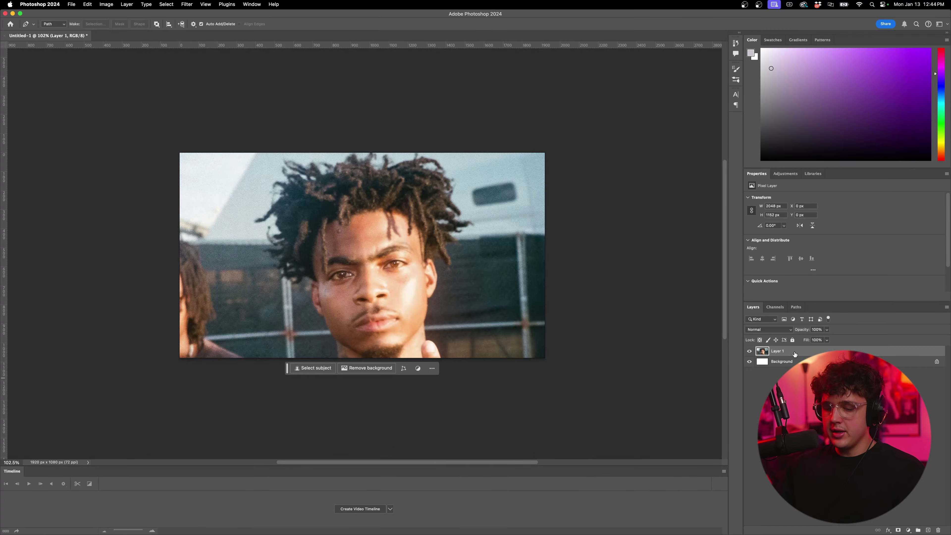
pyautogui.press('super+t')
pyautogui.moveTo(396, 338)
pyautogui.mouseDown()
pyautogui.moveTo(407, 339)
pyautogui.moveTo(389, 340)
pyautogui.mouseUp()
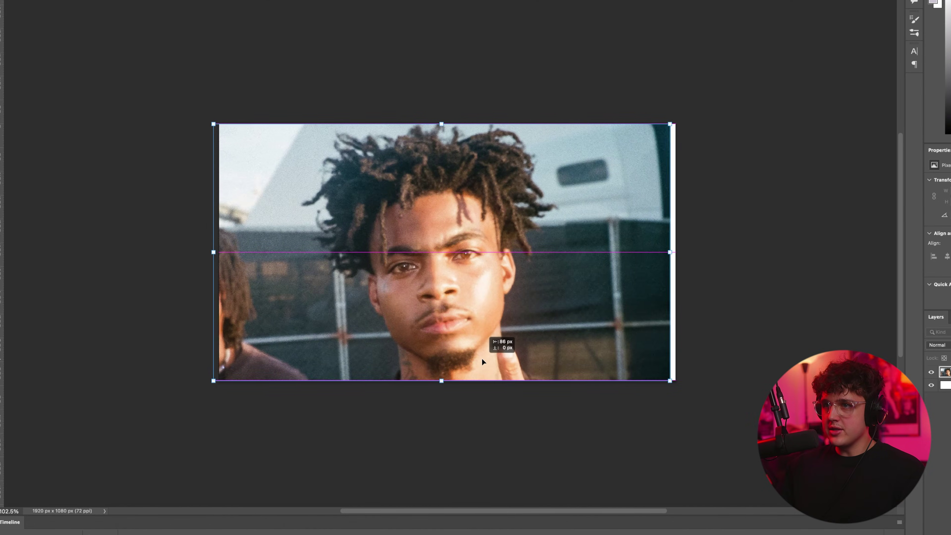
pyautogui.moveTo(482, 359); pyautogui.dragTo(487, 360)
pyautogui.press('Return')
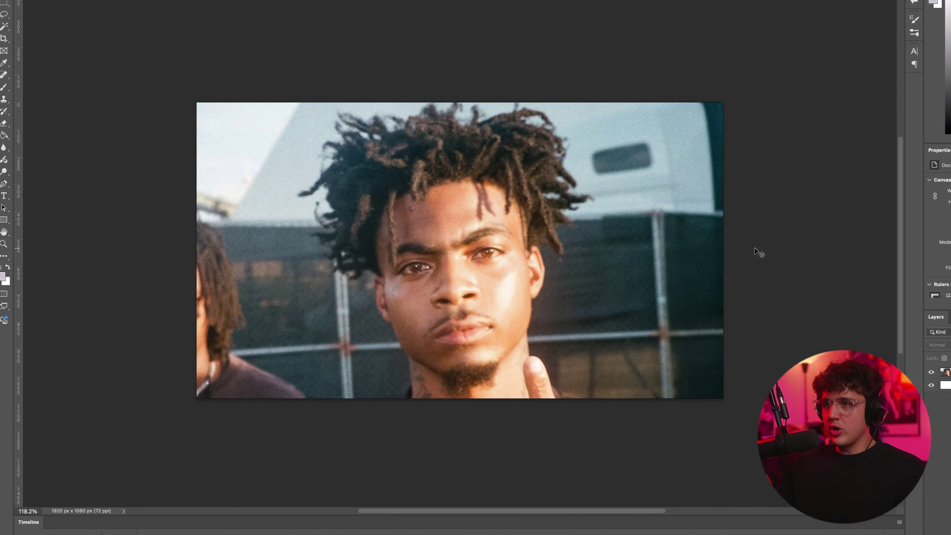
# Step: Save a copy named 1 in the Facewarp folder as a JPEG with quality 10 and progressive format
pyautogui.press('alt+super+s')
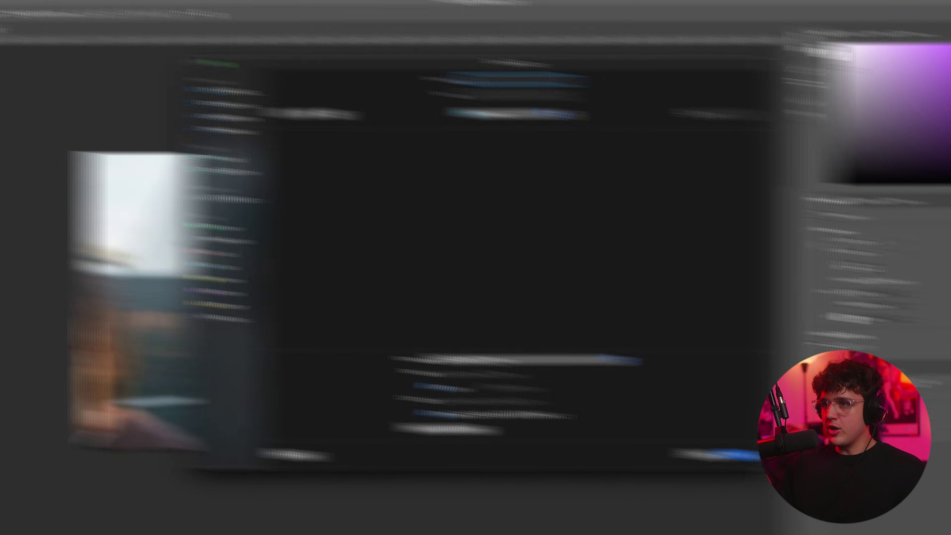
pyautogui.click(599, 370)
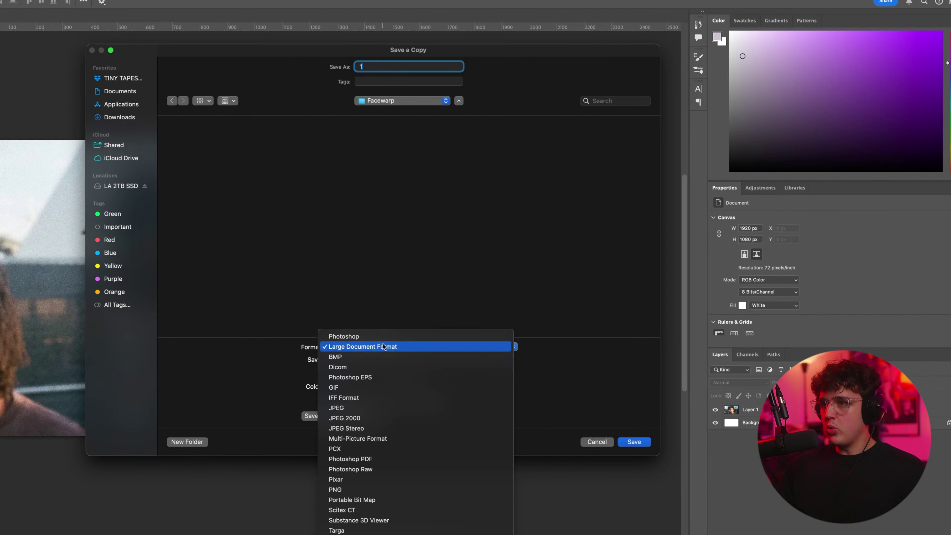
pyautogui.click(378, 408)
pyautogui.click(631, 444)
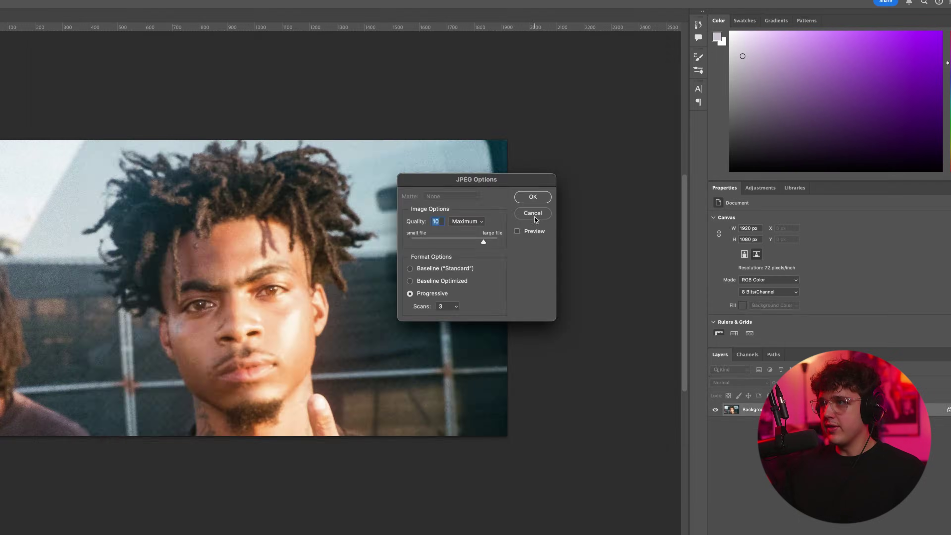
pyautogui.click(534, 198)
# Step: Switch to the browser and copy the Complex street photo of the artist from the image results
pyautogui.click(260, 521)
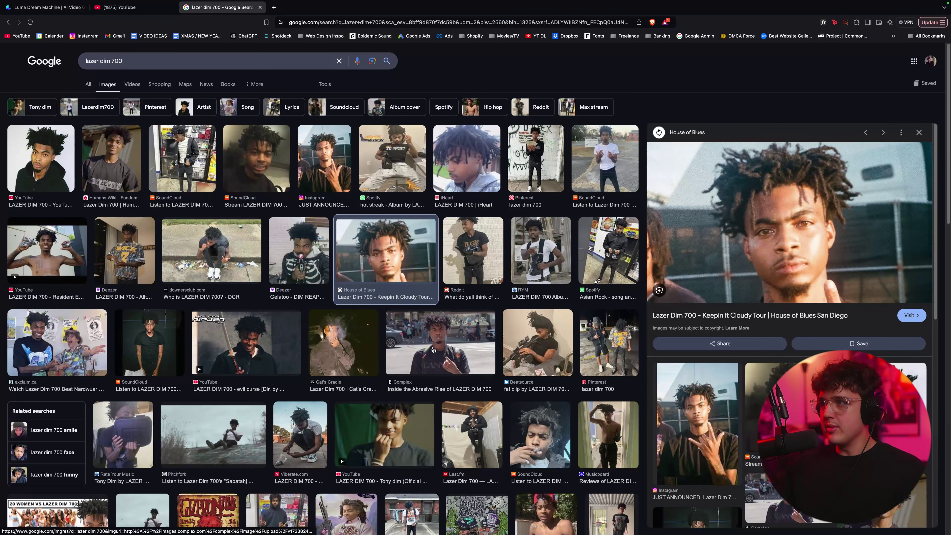
pyautogui.click(442, 354)
pyautogui.rightClick(754, 223)
pyautogui.click(781, 323)
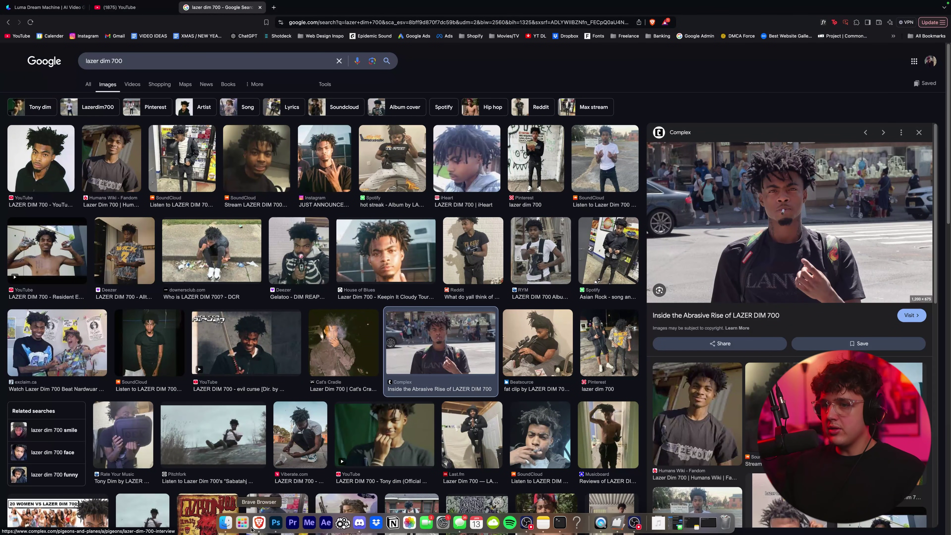
# Step: Switch to Photoshop, paste the street photo as a new layer, and scale and position it to fill the canvas around the face
pyautogui.click(276, 521)
pyautogui.press('super+v')
pyautogui.moveTo(377, 179); pyautogui.dragTo(377, 135)
pyautogui.moveTo(385, 328); pyautogui.dragTo(388, 431)
pyautogui.moveTo(371, 343); pyautogui.dragTo(424, 343)
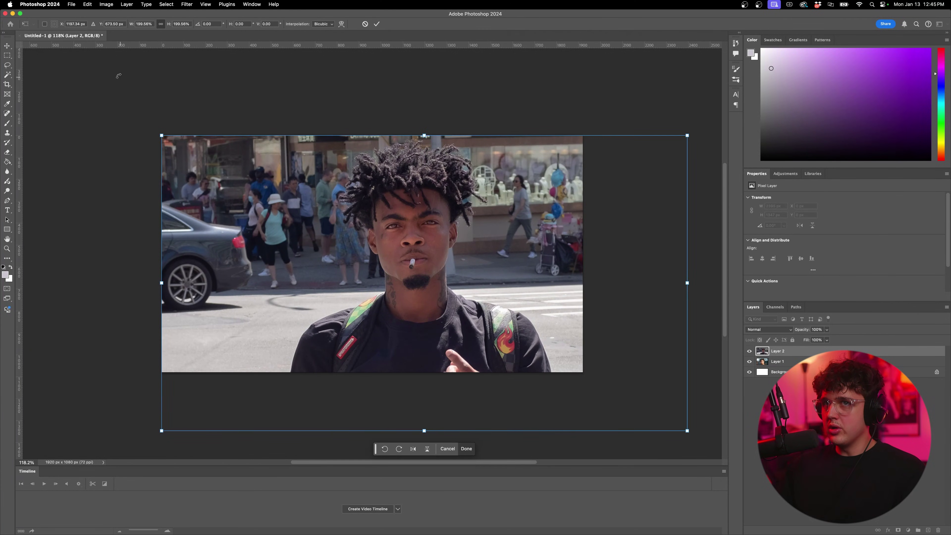
pyautogui.press('Return')
pyautogui.moveTo(457, 265); pyautogui.dragTo(512, 264)
pyautogui.moveTo(214, 289); pyautogui.dragTo(154, 292)
pyautogui.moveTo(391, 257)
pyautogui.mouseDown()
pyautogui.moveTo(388, 280)
pyautogui.moveTo(383, 273)
pyautogui.mouseUp()
pyautogui.press('Return')
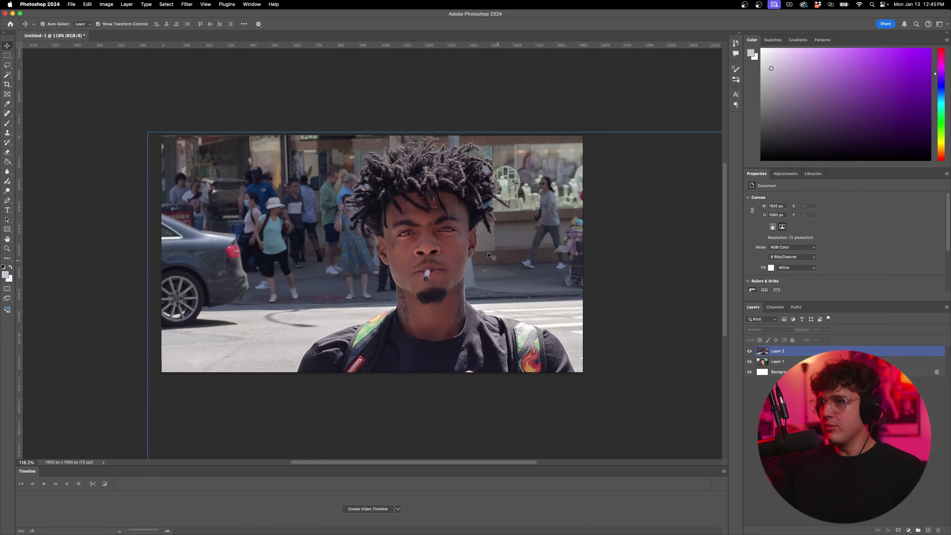
pyautogui.scroll(3, 441, 242)
pyautogui.scroll(-5, 442, 242)
pyautogui.click(556, 152)
pyautogui.scroll(3, 556, 154)
pyautogui.click(552, 224)
pyautogui.click(526, 118)
pyautogui.moveTo(526, 119); pyautogui.dragTo(430, 160)
# Step: Open the Camera Raw Filter on Layer 2 and set Shadows to +100, Highlights to -28 and Exposure to +0.20
pyautogui.click(187, 4)
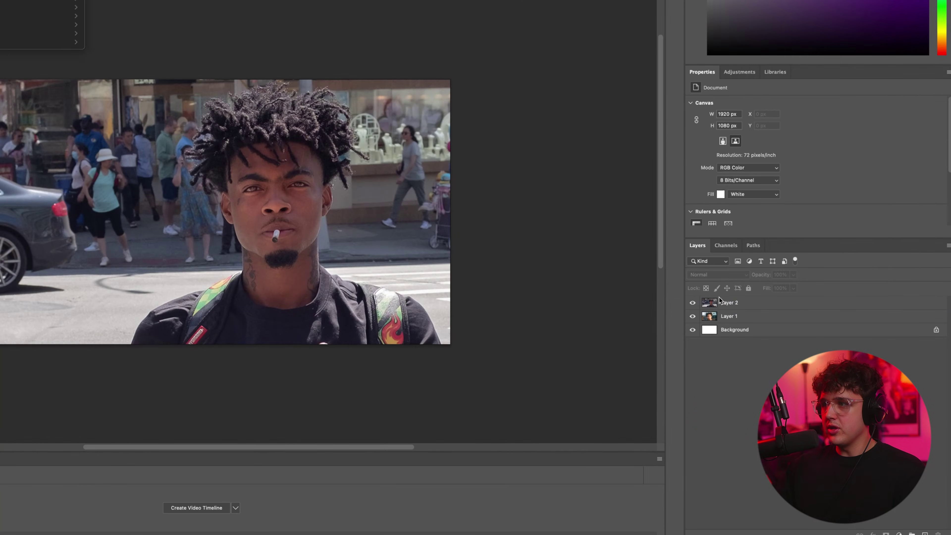
pyautogui.click(720, 302)
pyautogui.click(246, 10)
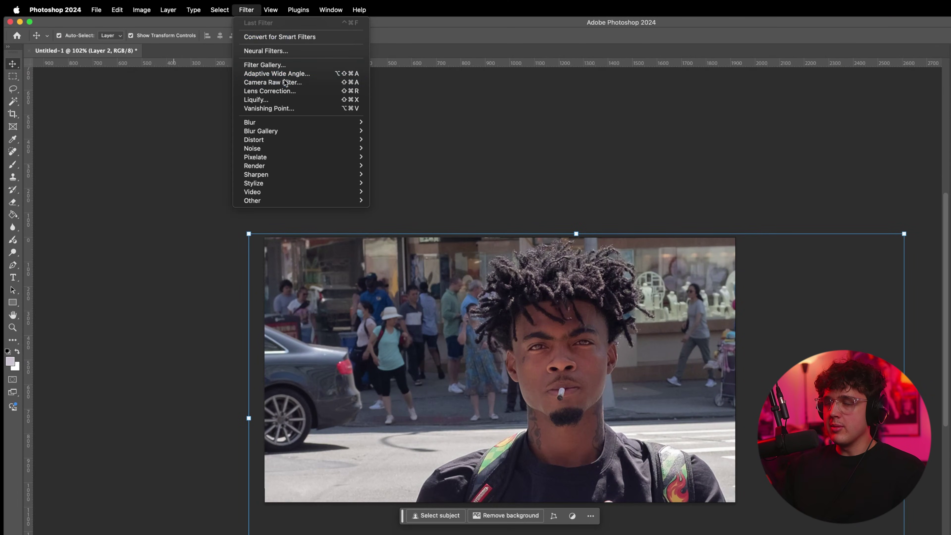
pyautogui.click(285, 83)
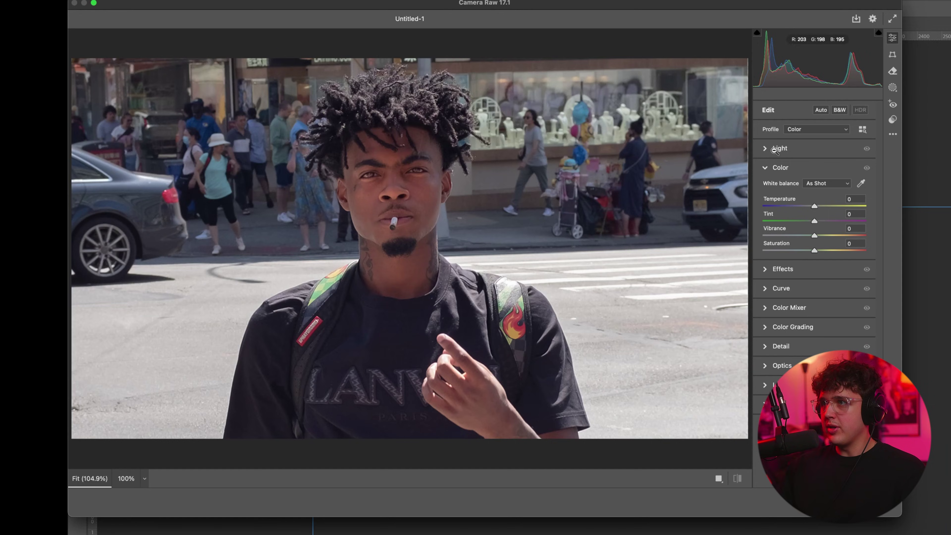
pyautogui.click(770, 149)
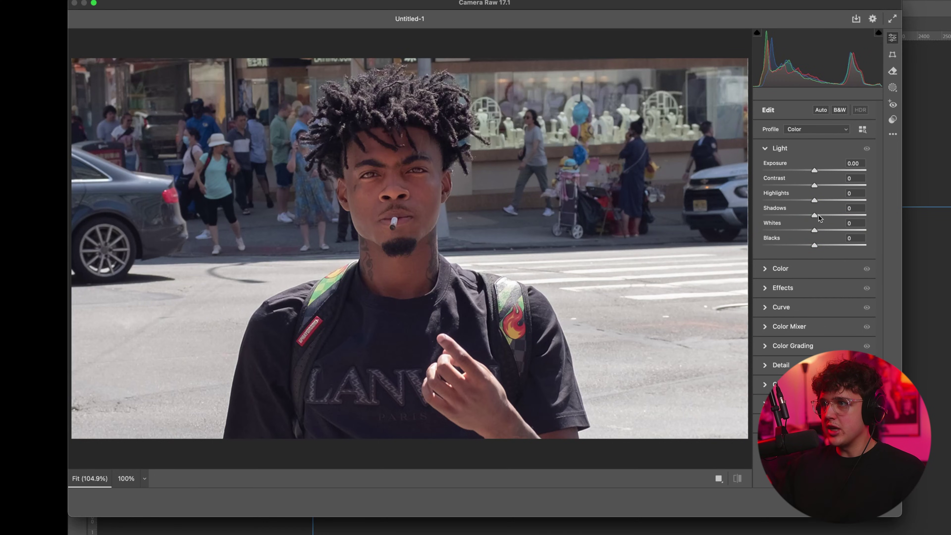
pyautogui.moveTo(822, 218); pyautogui.dragTo(863, 218)
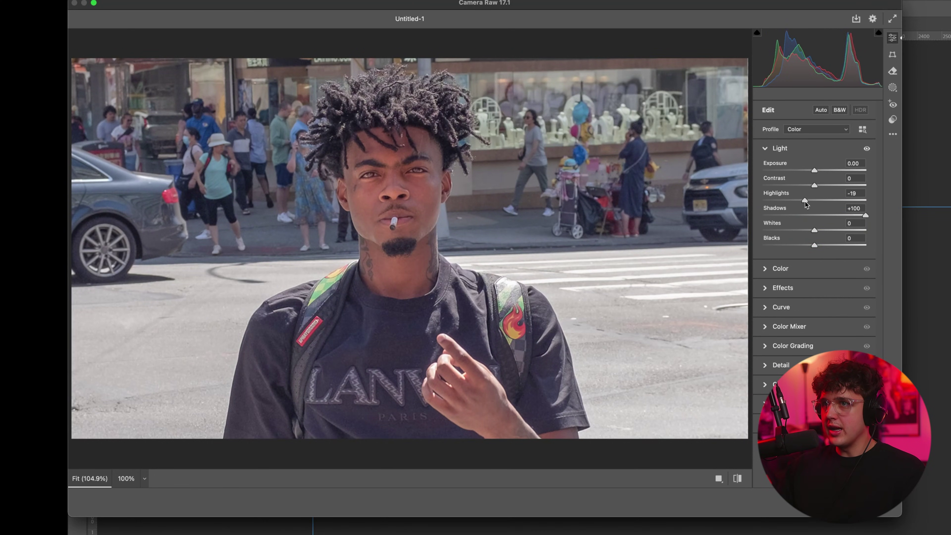
pyautogui.moveTo(806, 171); pyautogui.dragTo(815, 172)
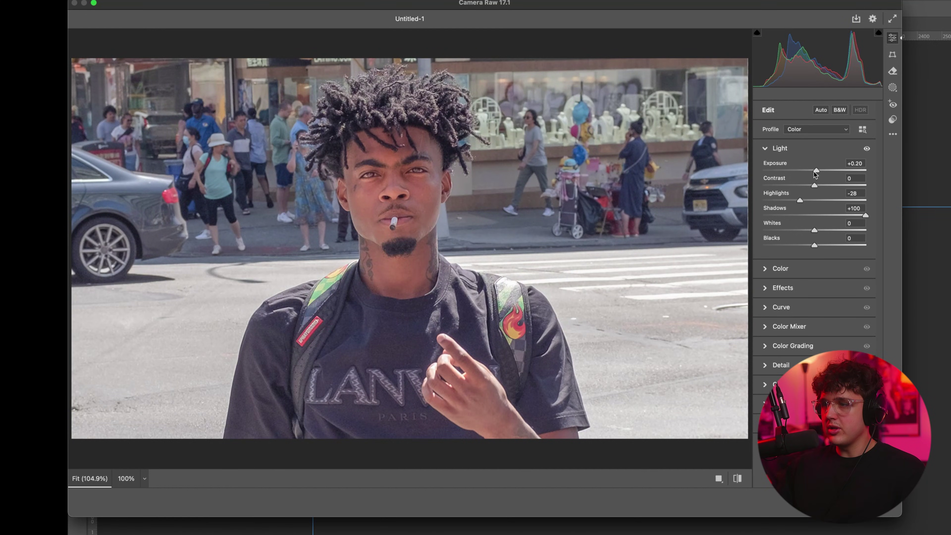
# Step: Set Vibrance to +16 and Saturation to +3, and apply the Camera Raw Filter to the street photo
pyautogui.click(783, 268)
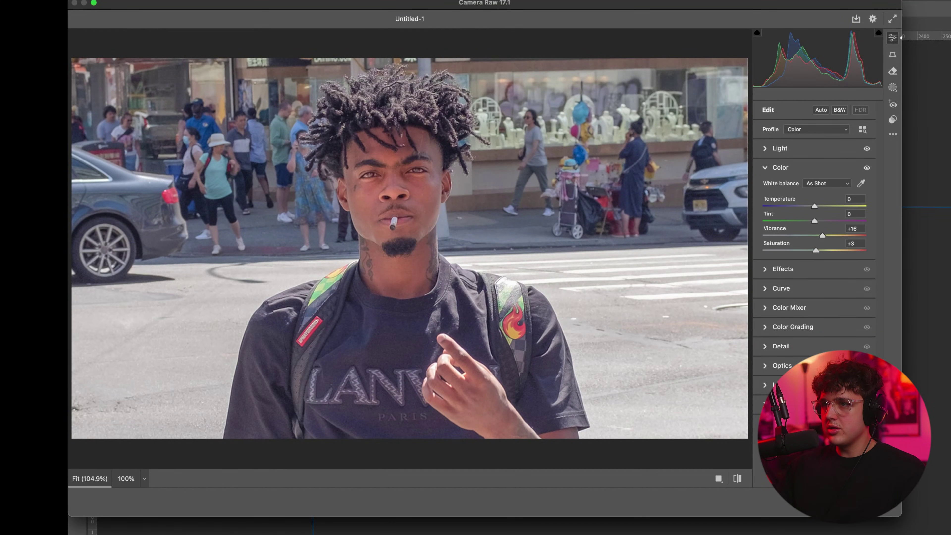
pyautogui.click(880, 503)
pyautogui.click(687, 97)
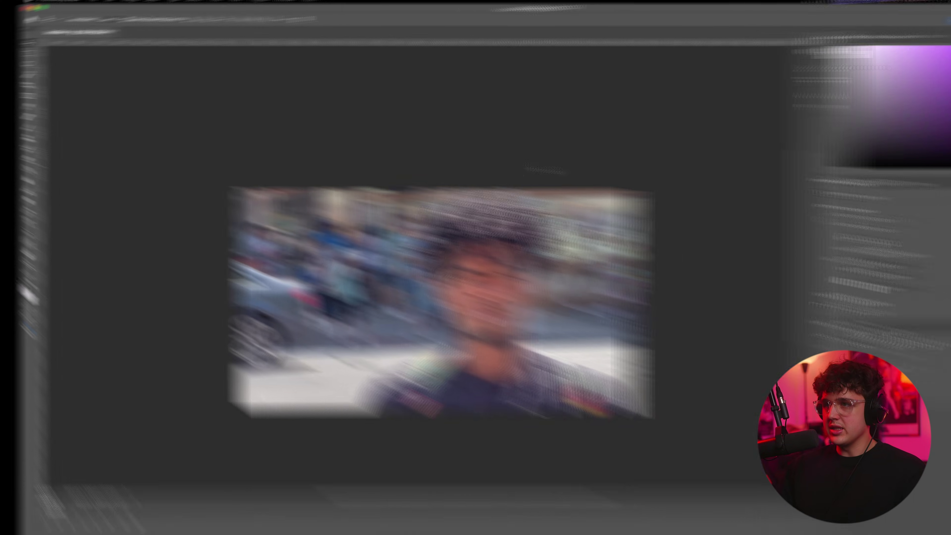
# Step: Save a copy of the edited street photo as a JPEG in the Facewarp folder
pyautogui.press('alt+super+s')
pyautogui.click(465, 299)
pyautogui.click(475, 350)
pyautogui.click(475, 349)
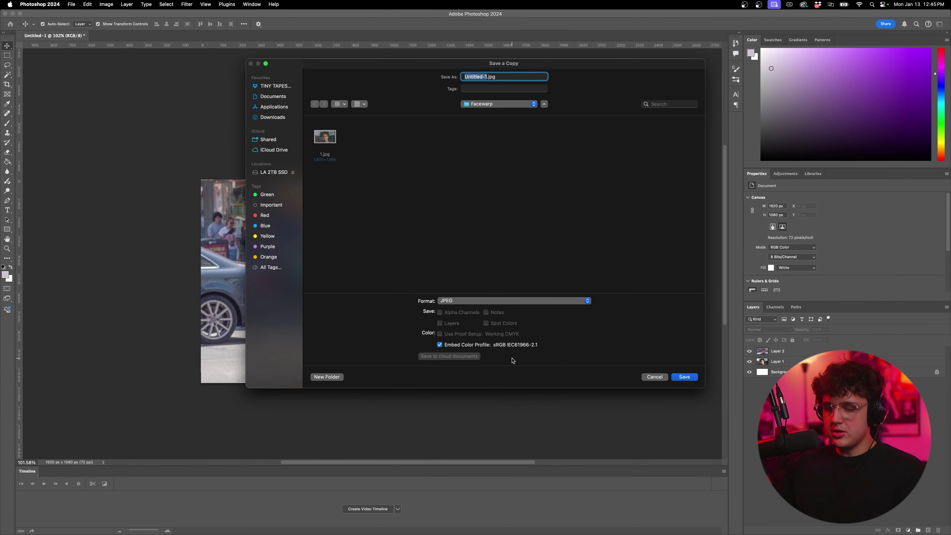
pyautogui.press('Return')
pyautogui.click(605, 183)
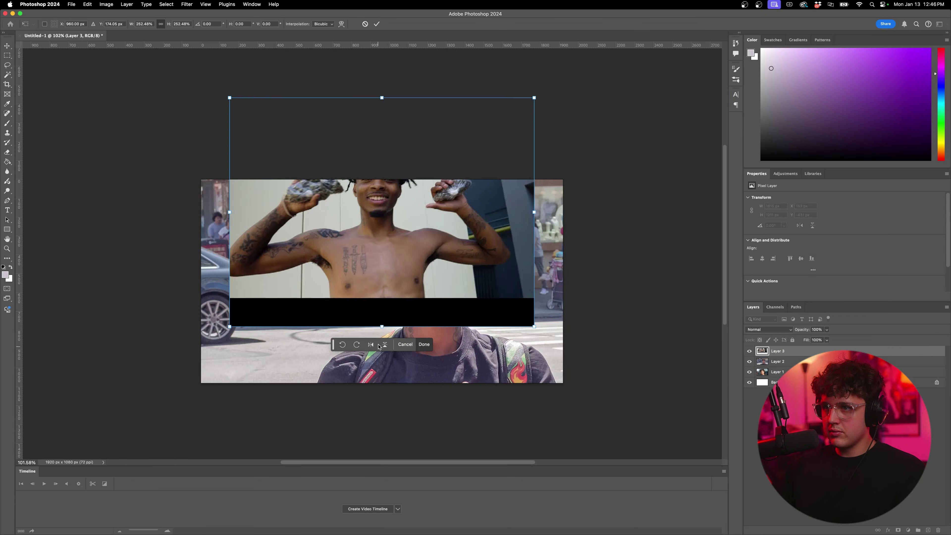
# Step: Scale up and position the third pasted photo so it fills the canvas without its black bars
pyautogui.press('Return')
pyautogui.scroll(1, 343, 277)
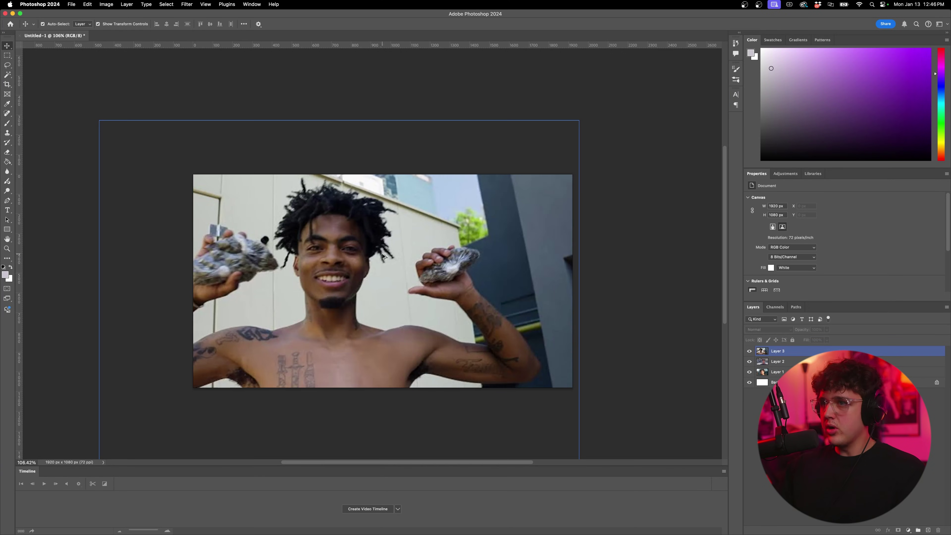
pyautogui.scroll(2, 332, 267)
# Step: Apply the Photo Restoration neural filter to Layer 3 and inspect the face up close
pyautogui.click(789, 353)
pyautogui.click(189, 6)
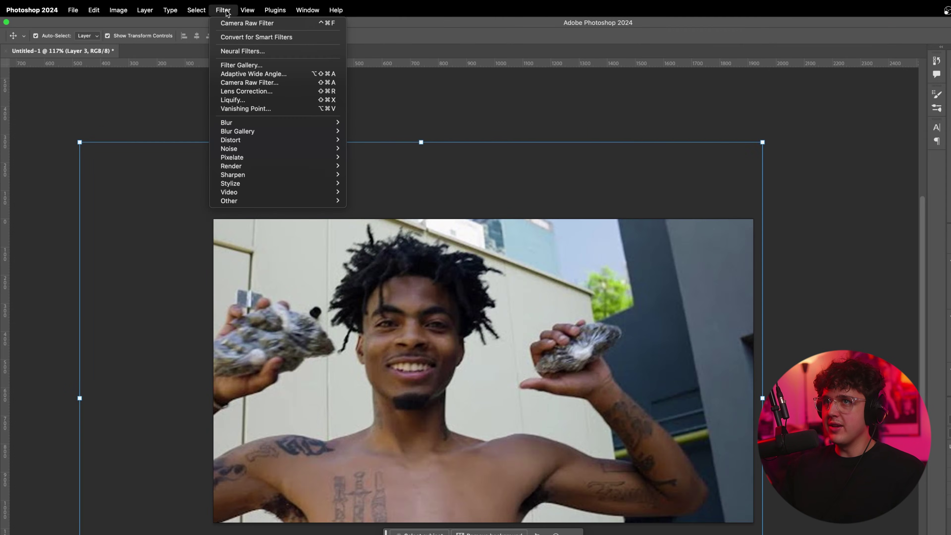
pyautogui.click(233, 52)
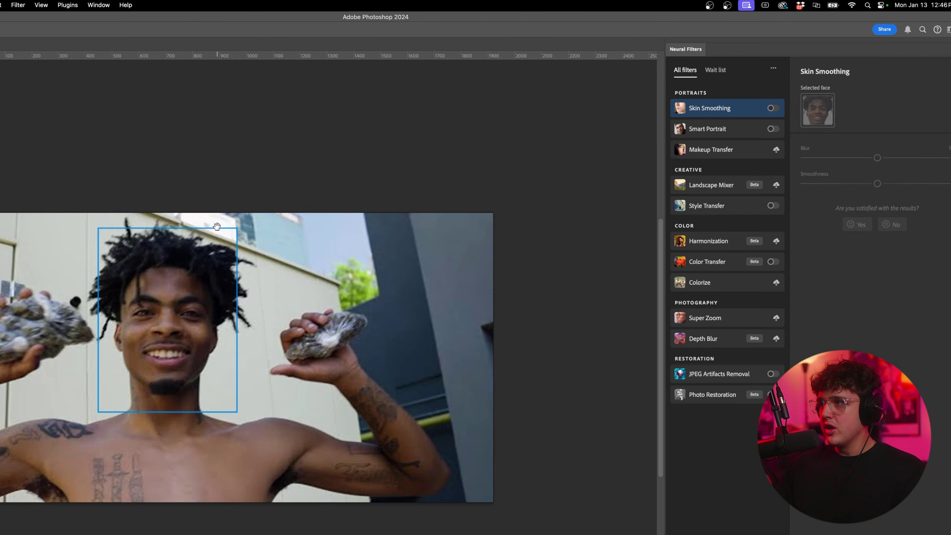
pyautogui.click(721, 395)
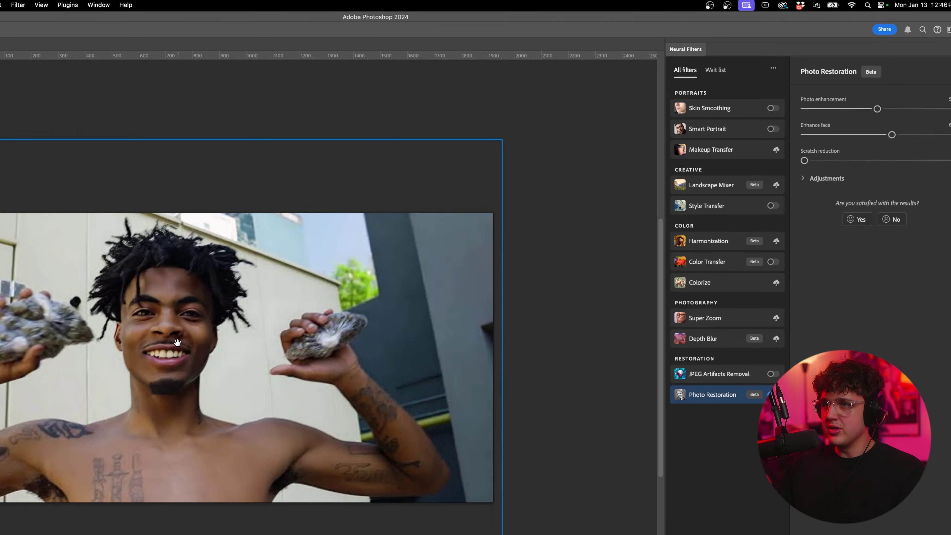
pyautogui.scroll(5, 180, 344)
pyautogui.scroll(-2, 178, 335)
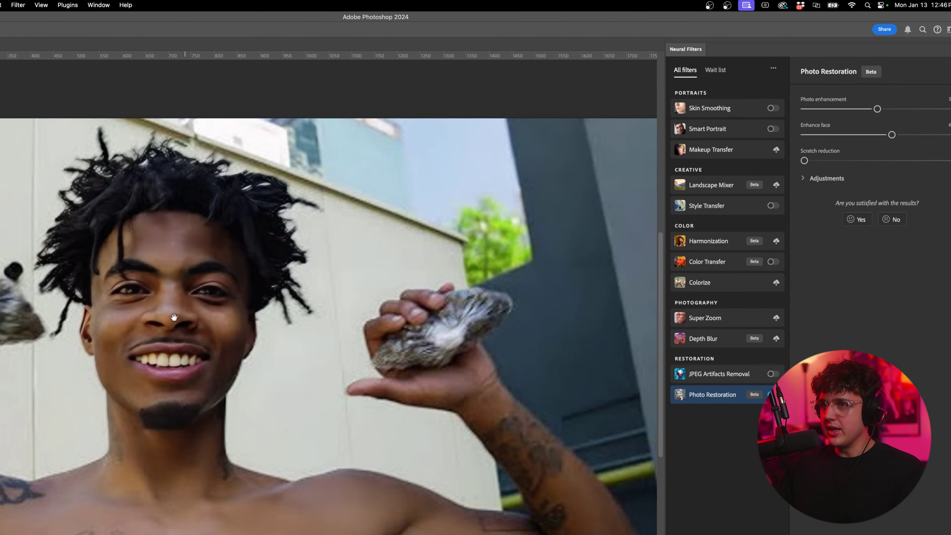
pyautogui.scroll(-5, 186, 345)
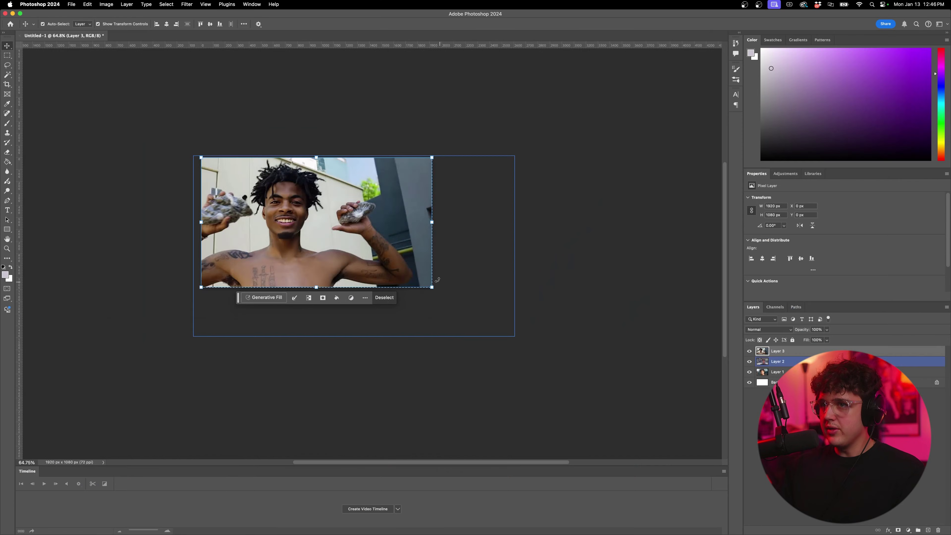
# Step: Clear the active selection around the image with the Rectangular Marquee tool
pyautogui.click(66, 76)
pyautogui.click(7, 55)
pyautogui.click(45, 70)
pyautogui.scroll(5, 44, 69)
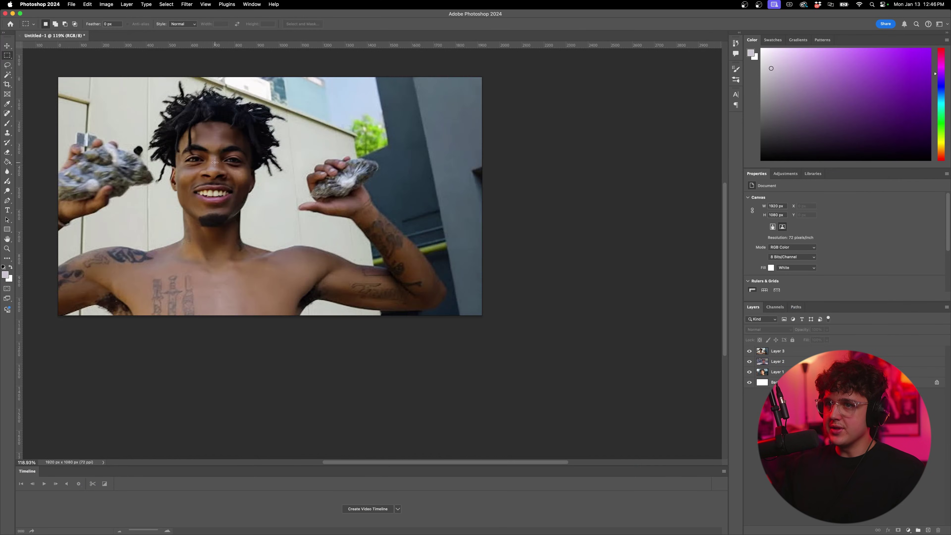
# Step: Copy the black-hoodie portrait from the browser's image search results and paste it into the Photoshop document
pyautogui.moveTo(226, 172); pyautogui.dragTo(342, 279)
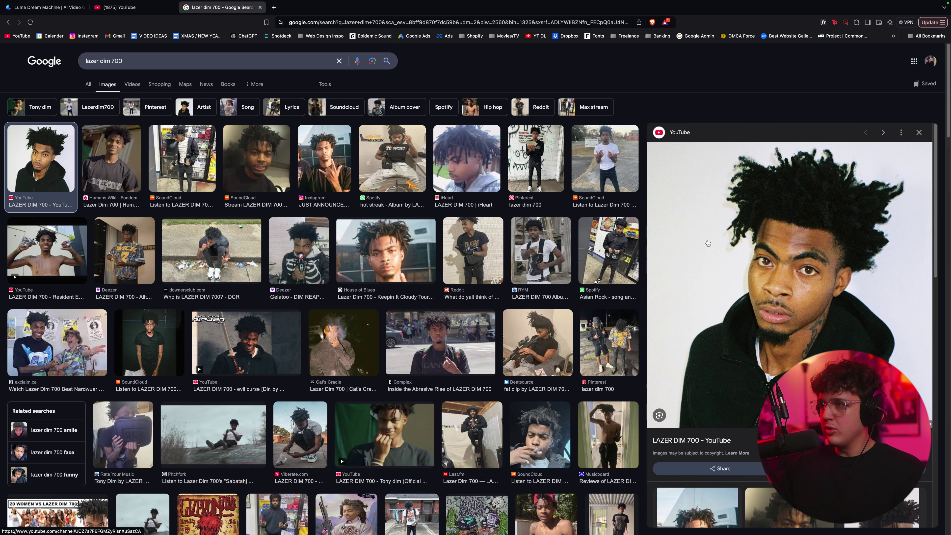
pyautogui.rightClick(707, 242)
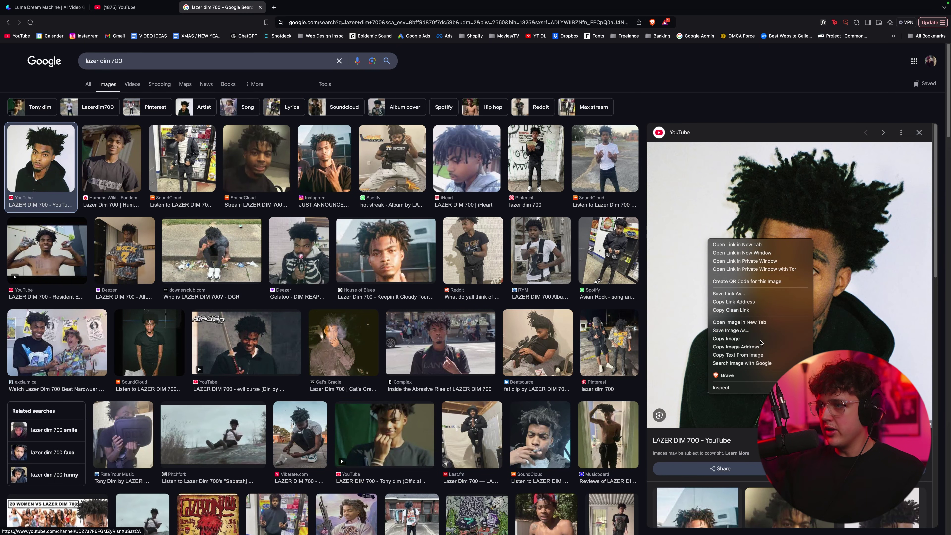
pyautogui.click(760, 339)
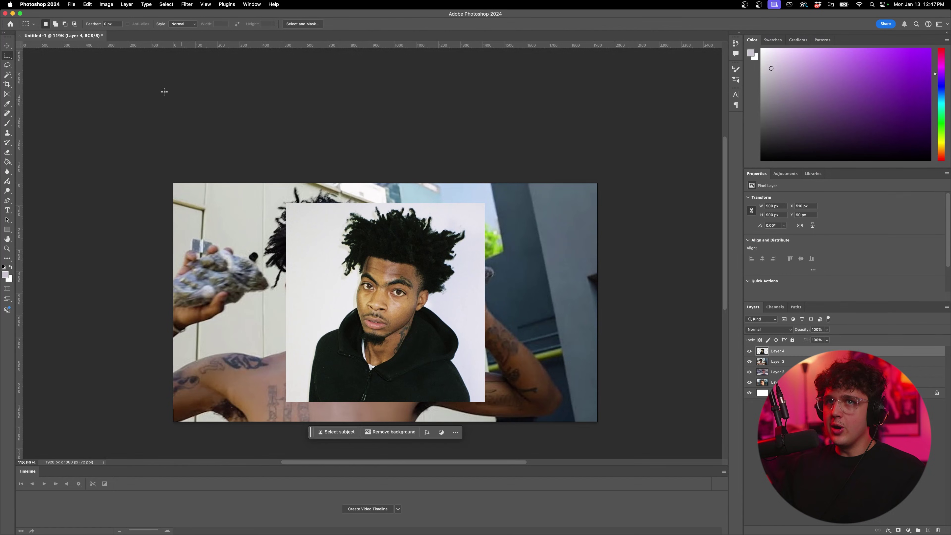
# Step: Scale up the pasted portrait on Layer 4 so it covers the full height of the canvas
pyautogui.press('super+t')
pyautogui.moveTo(386, 204); pyautogui.dragTo(385, 180)
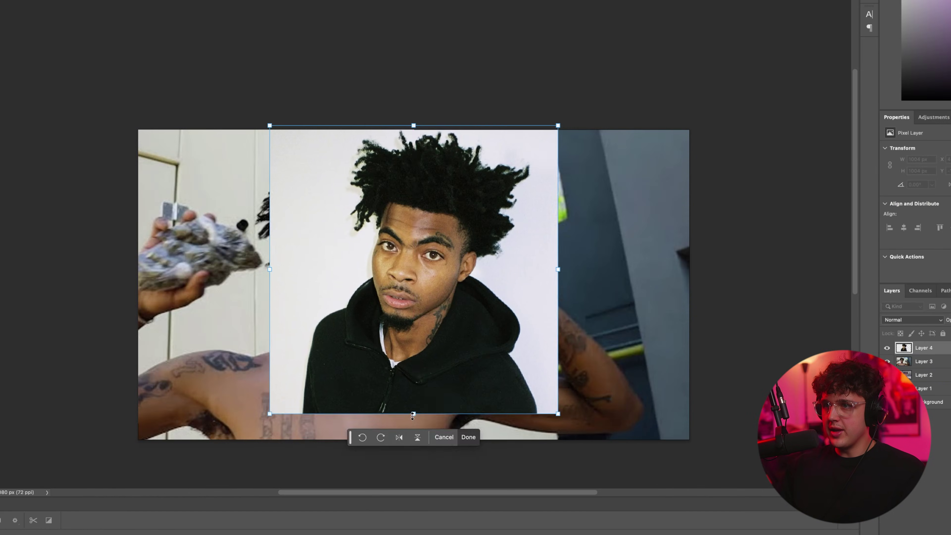
pyautogui.moveTo(413, 416); pyautogui.dragTo(412, 440)
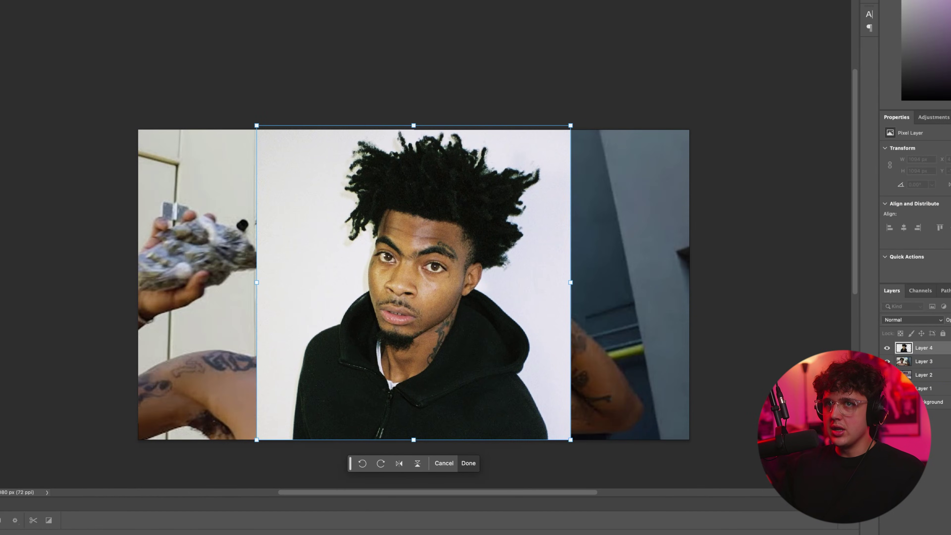
pyautogui.press('Return')
# Step: Hide Layer 3 and toggle the white Background layer to check the empty areas beside the portrait
pyautogui.click(887, 362)
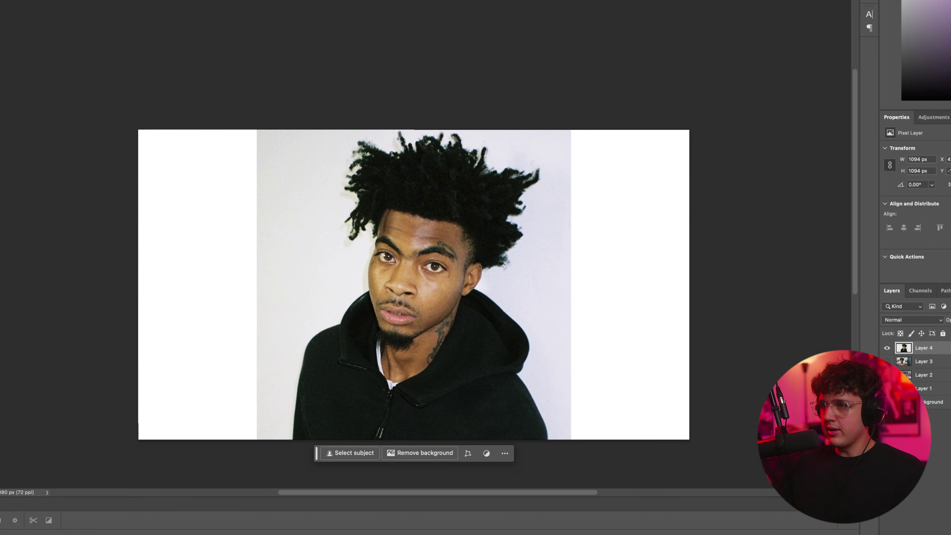
pyautogui.click(887, 402)
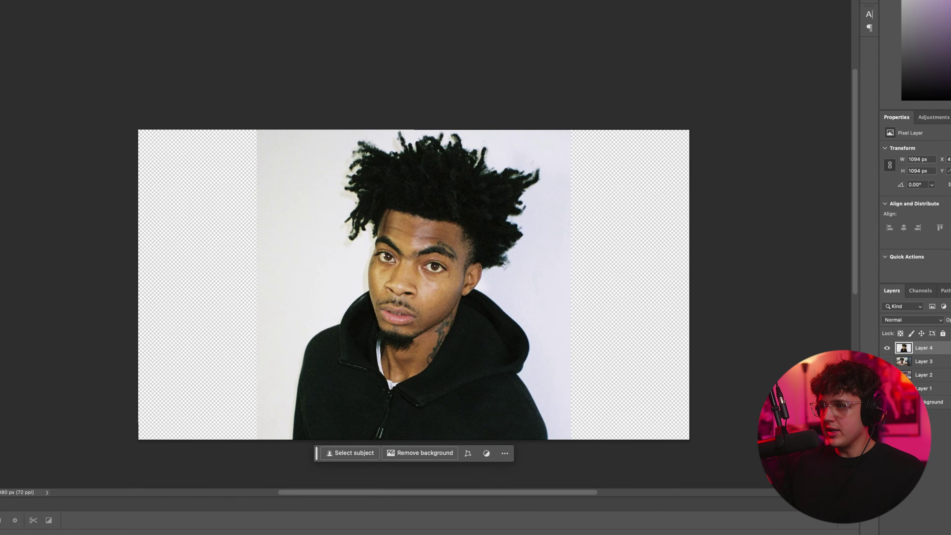
pyautogui.click(887, 402)
pyautogui.click(887, 402)
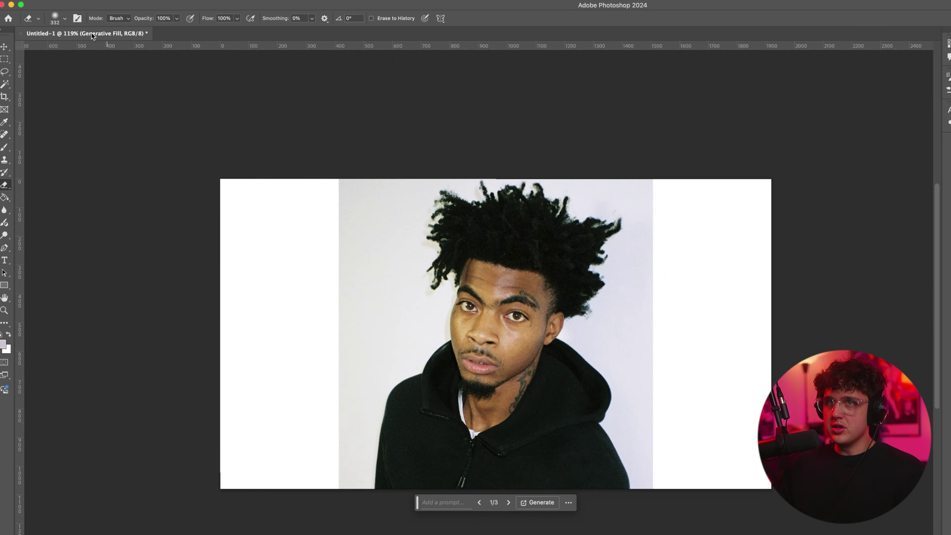
# Step: Erase the grey backdrop edges around the portrait on Layer 4 with a soft 284 px Eraser so they blend into white
pyautogui.click(65, 18)
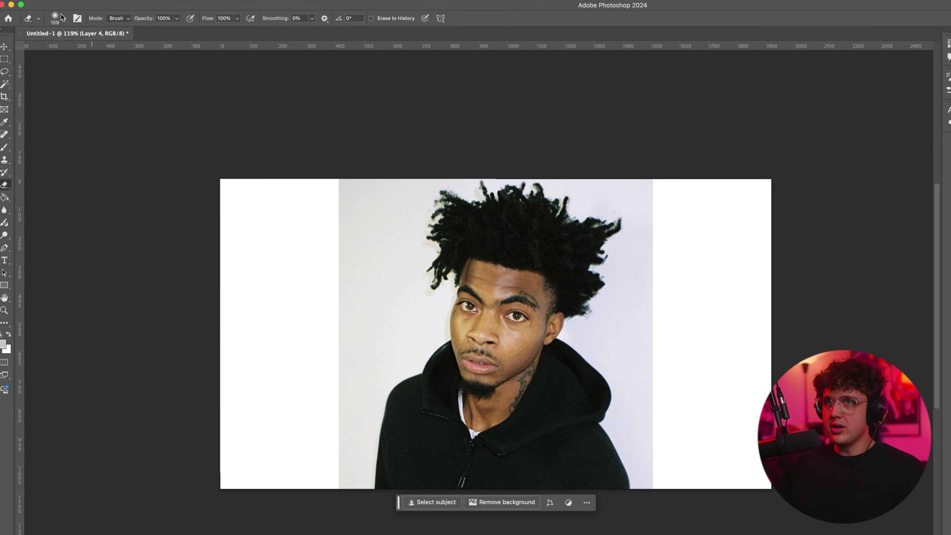
pyautogui.click(64, 18)
pyautogui.click(95, 45)
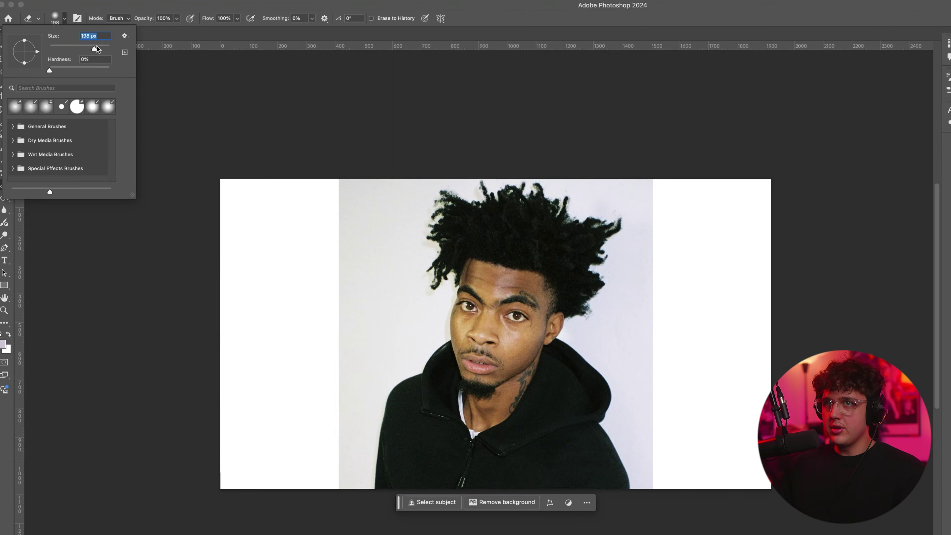
pyautogui.press('Return')
pyautogui.moveTo(398, 236)
pyautogui.mouseDown()
pyautogui.moveTo(338, 147)
pyautogui.moveTo(325, 346)
pyautogui.moveTo(390, 312)
pyautogui.moveTo(328, 426)
pyautogui.moveTo(435, 198)
pyautogui.mouseUp()
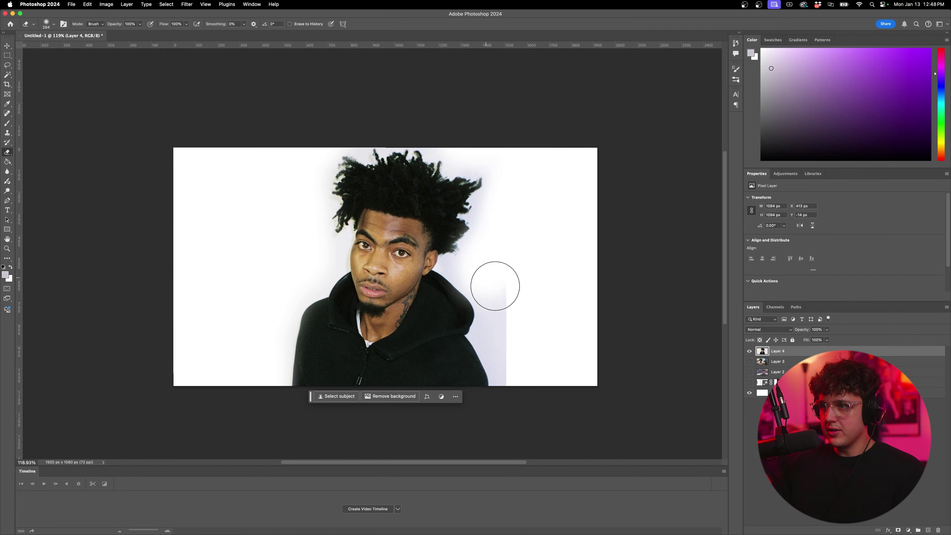
pyautogui.moveTo(488, 281); pyautogui.dragTo(526, 378)
pyautogui.scroll(-5, 591, 184)
pyautogui.scroll(10, 591, 183)
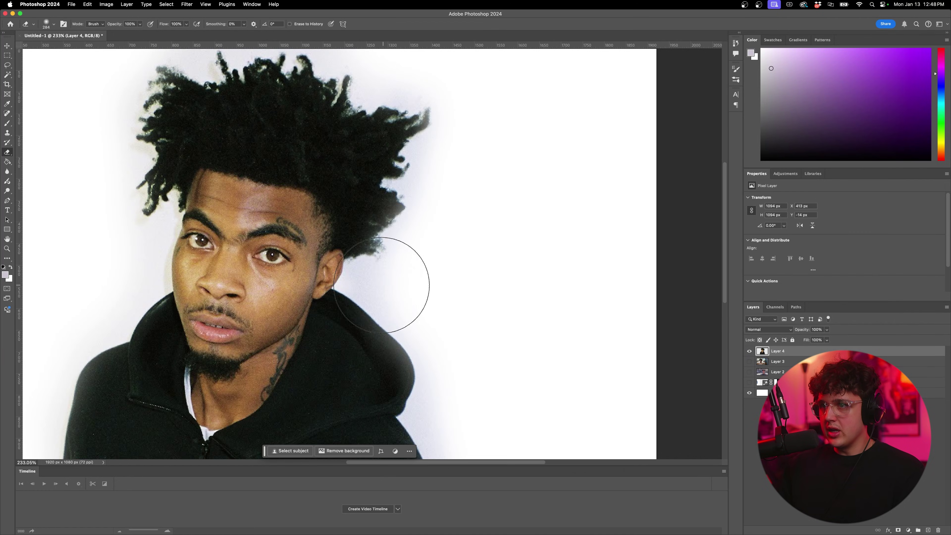
pyautogui.scroll(-3, 412, 259)
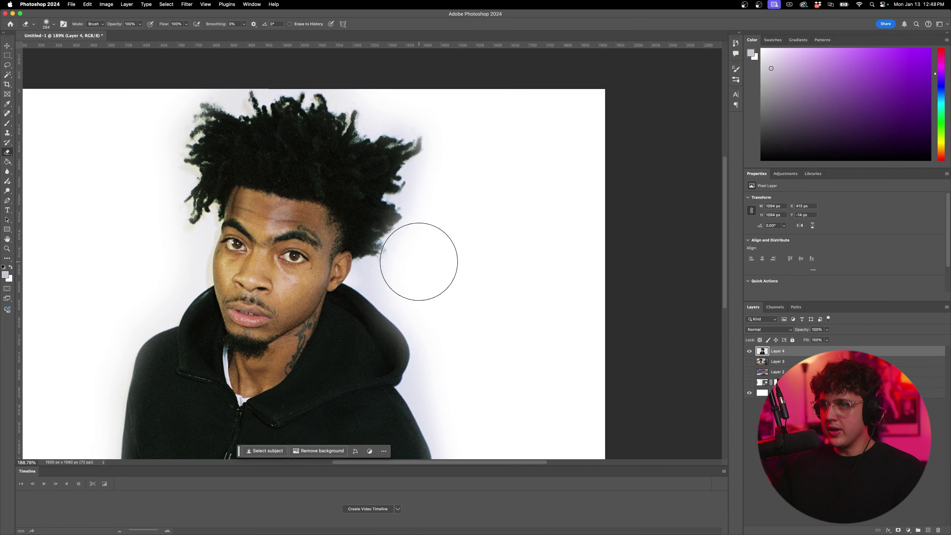
pyautogui.moveTo(395, 304); pyautogui.dragTo(426, 258)
# Step: Save a copy of the portrait as the JPEG 4.jpg in the Facewarp folder
pyautogui.press('super+alt+s')
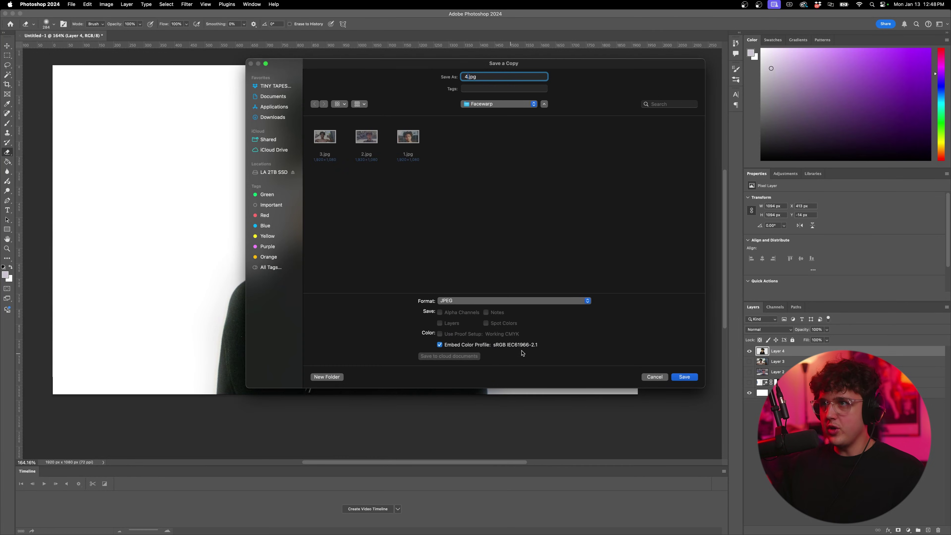
pyautogui.click(696, 378)
pyautogui.click(603, 181)
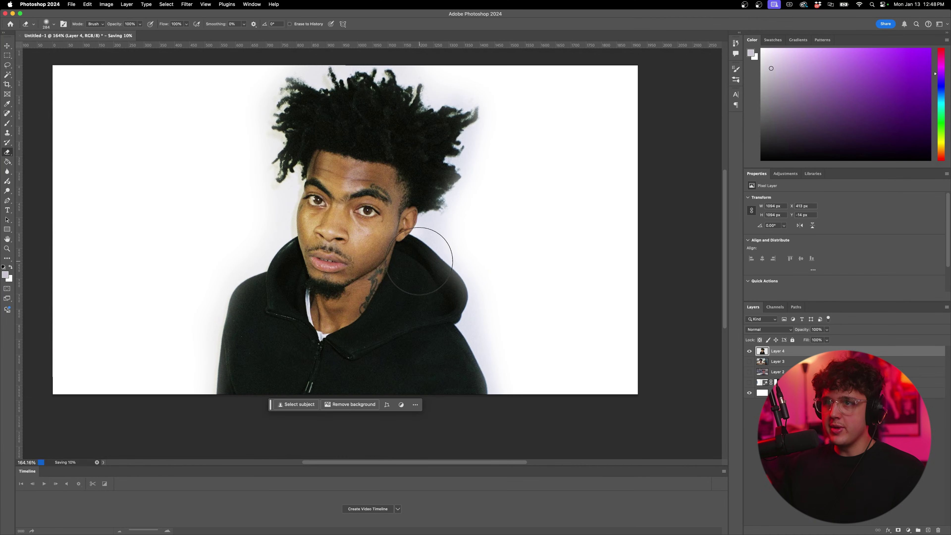
# Step: Switch to Luma Dream Machine in a windowed browser and load 1.jpg from the Facewarp folder as the start frame
pyautogui.click(385, 523)
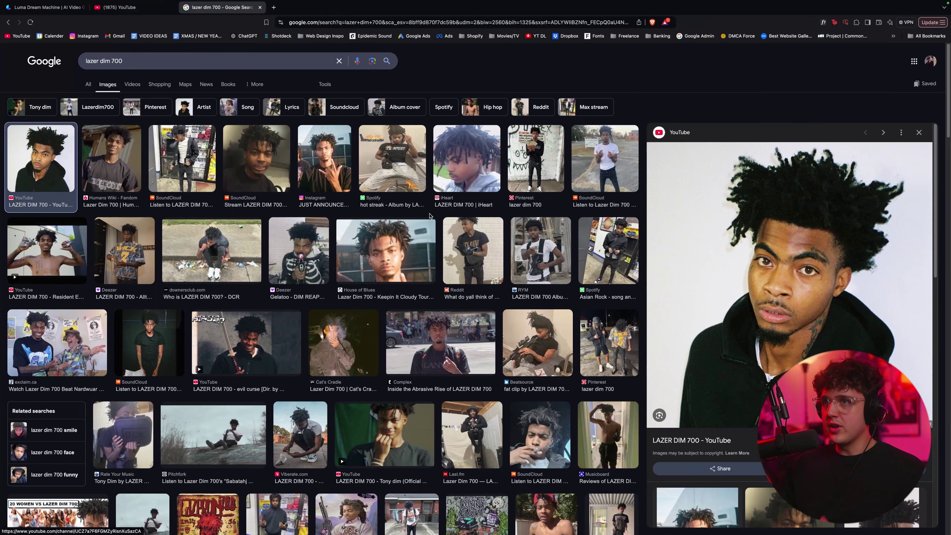
pyautogui.click(44, 7)
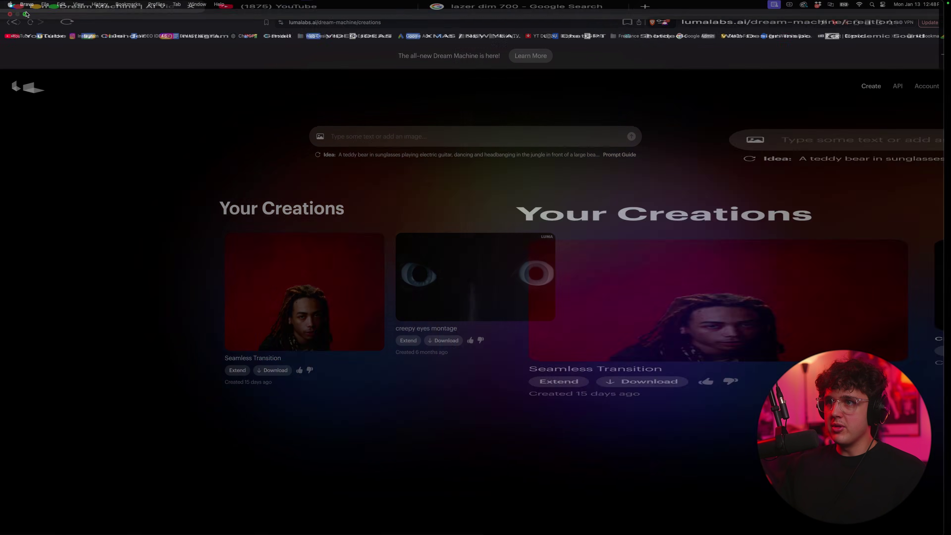
pyautogui.click(22, 14)
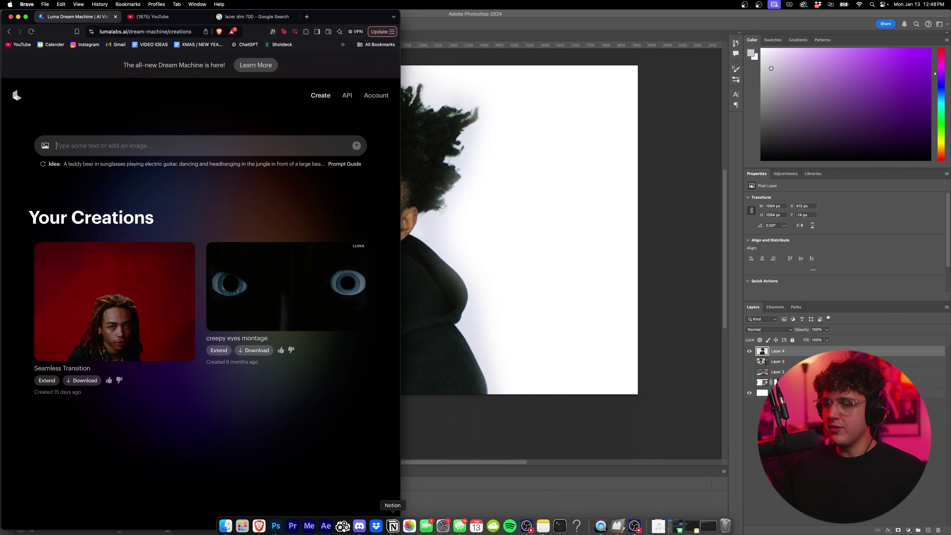
pyautogui.click(229, 521)
pyautogui.moveTo(457, 127); pyautogui.dragTo(463, 128)
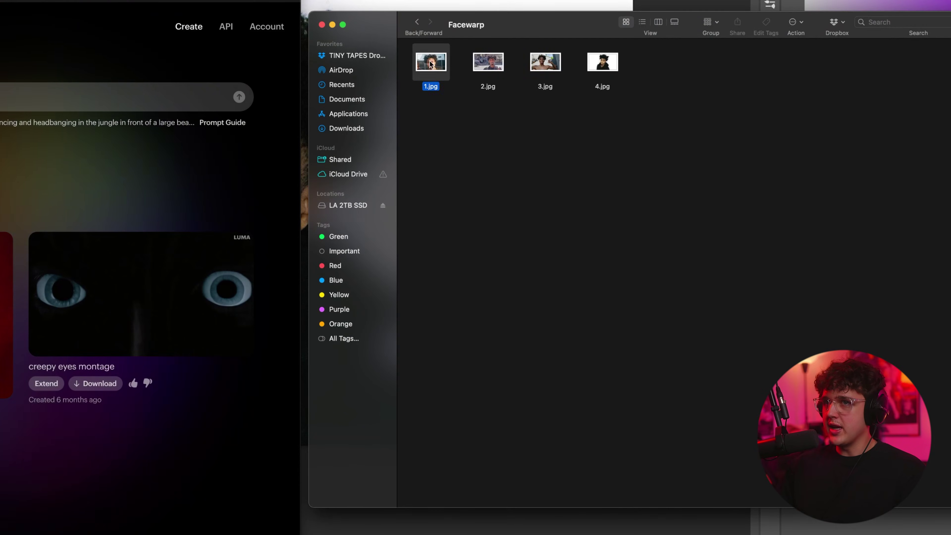
pyautogui.moveTo(430, 62); pyautogui.dragTo(49, 98)
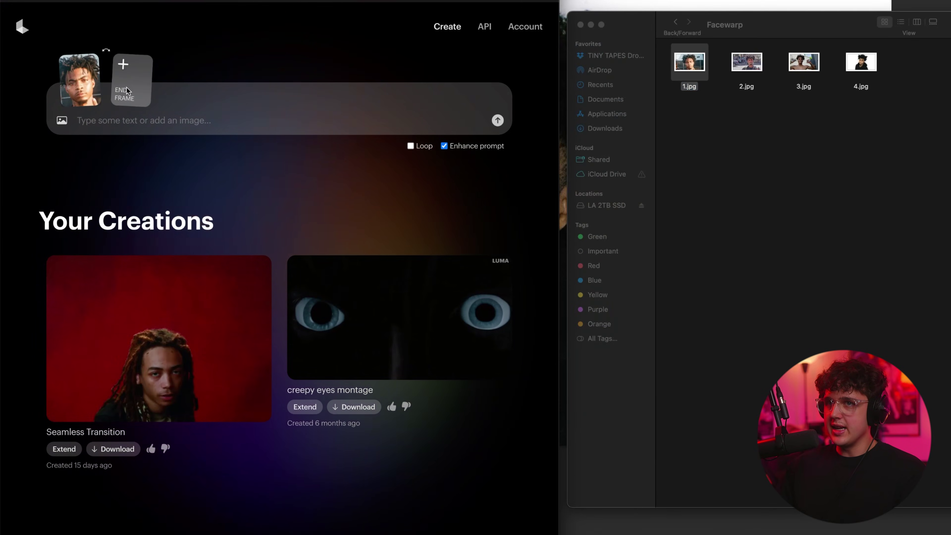
# Step: Add 2.jpg from the Facewarp folder as the end frame and generate a video with the prompt "transition the faces"
pyautogui.click(138, 83)
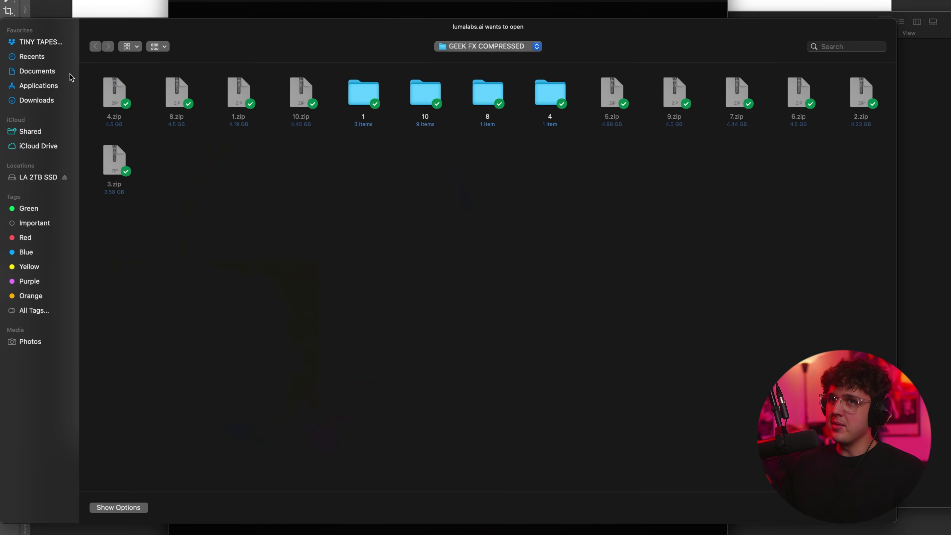
pyautogui.click(34, 71)
pyautogui.doubleClick(121, 92)
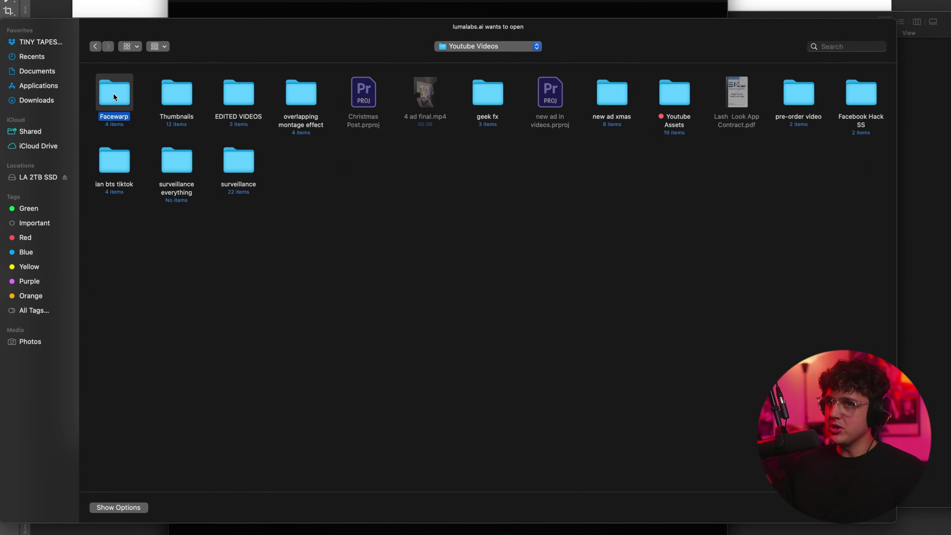
pyautogui.doubleClick(113, 93)
pyautogui.doubleClick(227, 92)
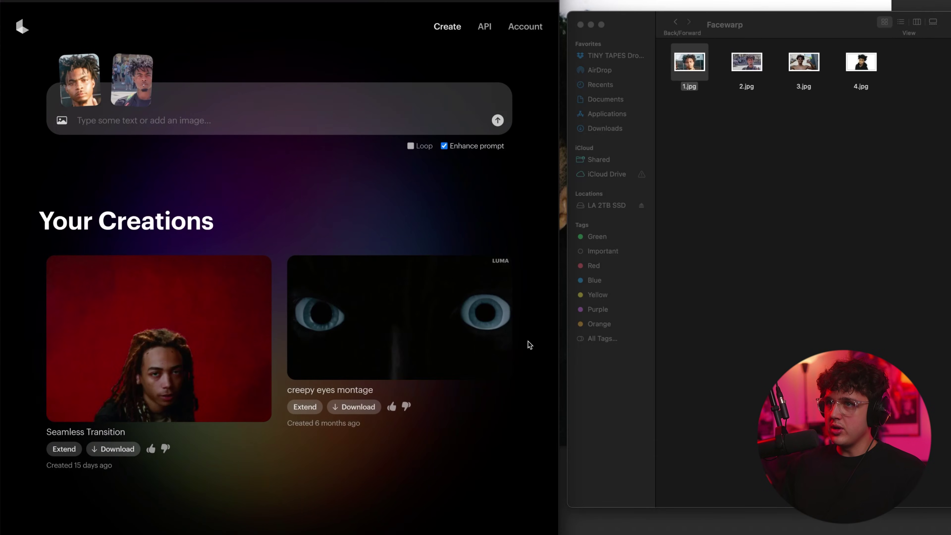
pyautogui.write('transition the faces')
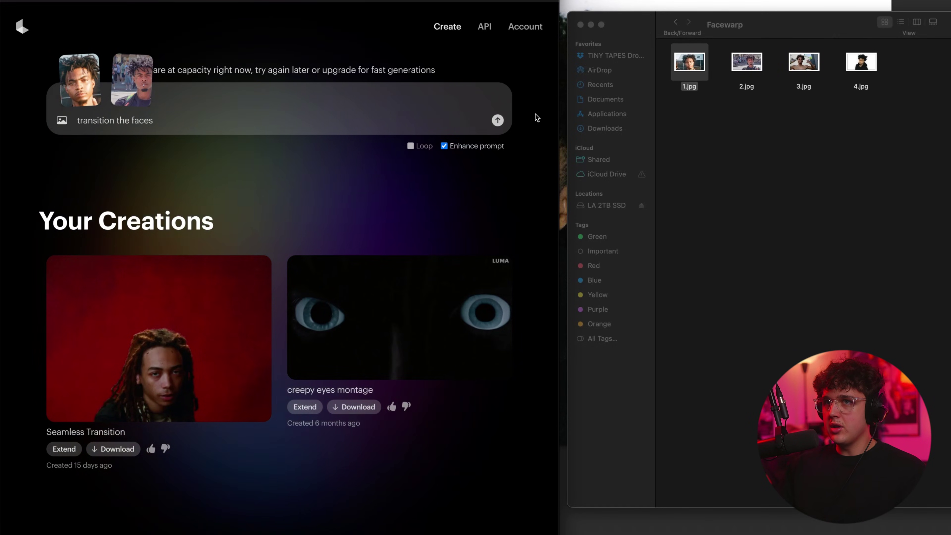
pyautogui.moveTo(562, 67); pyautogui.dragTo(643, 65)
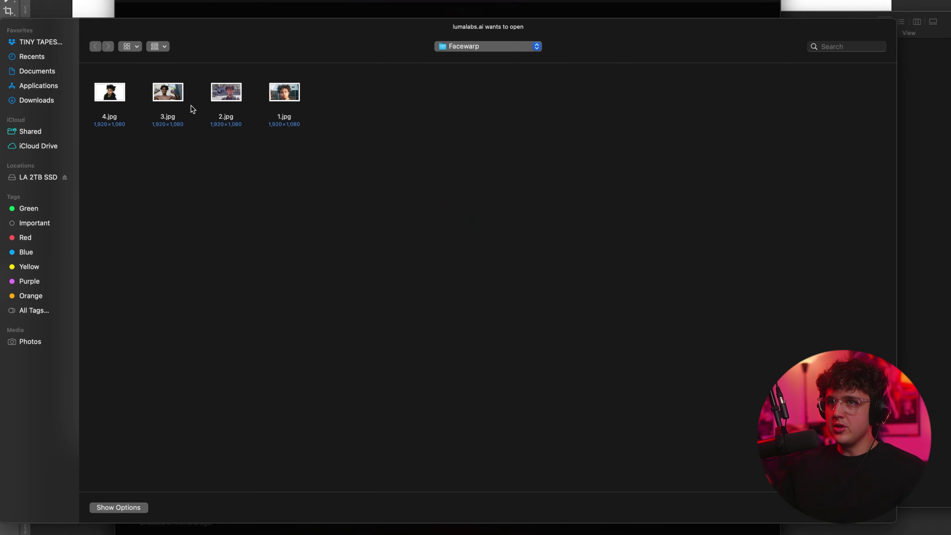
# Step: Generate another video without a prompt, using 2.jpg as the start frame and 3.jpg as the end frame
pyautogui.doubleClick(231, 93)
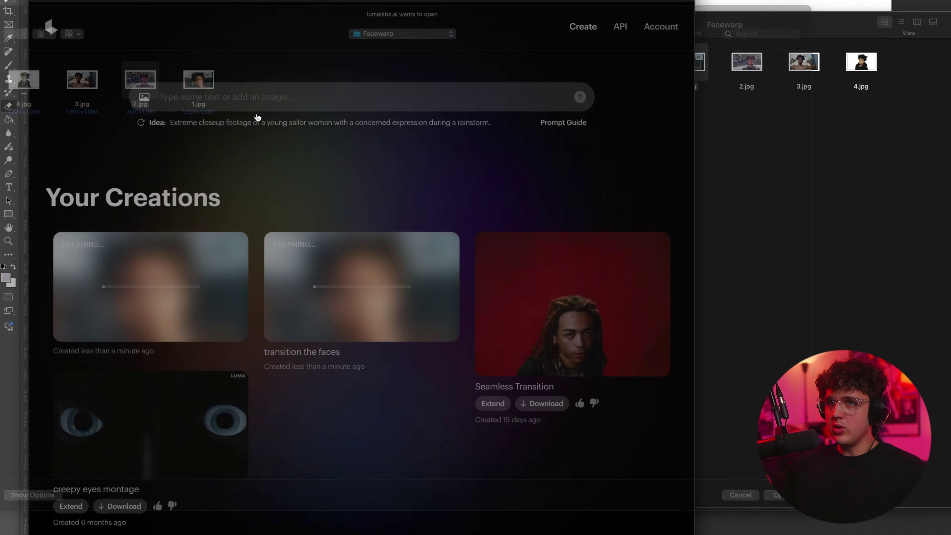
pyautogui.click(191, 84)
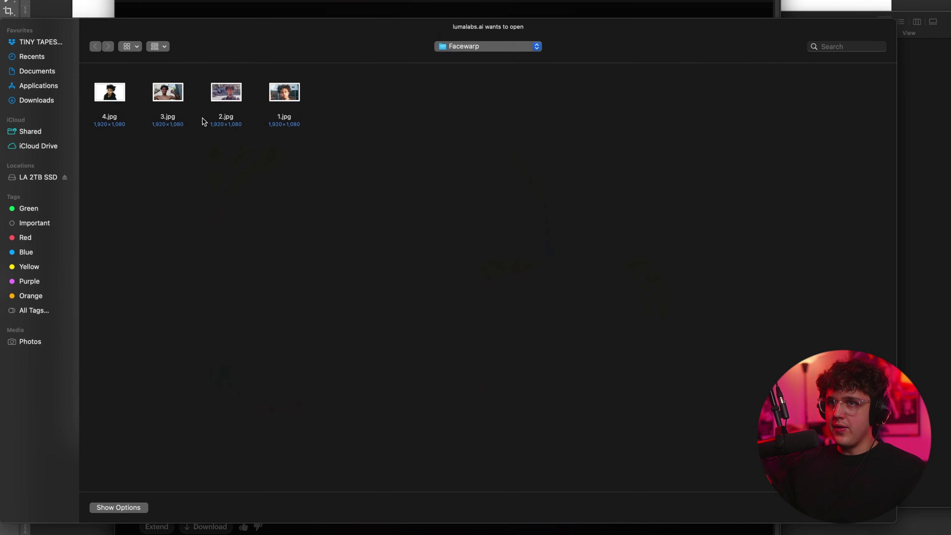
pyautogui.doubleClick(169, 93)
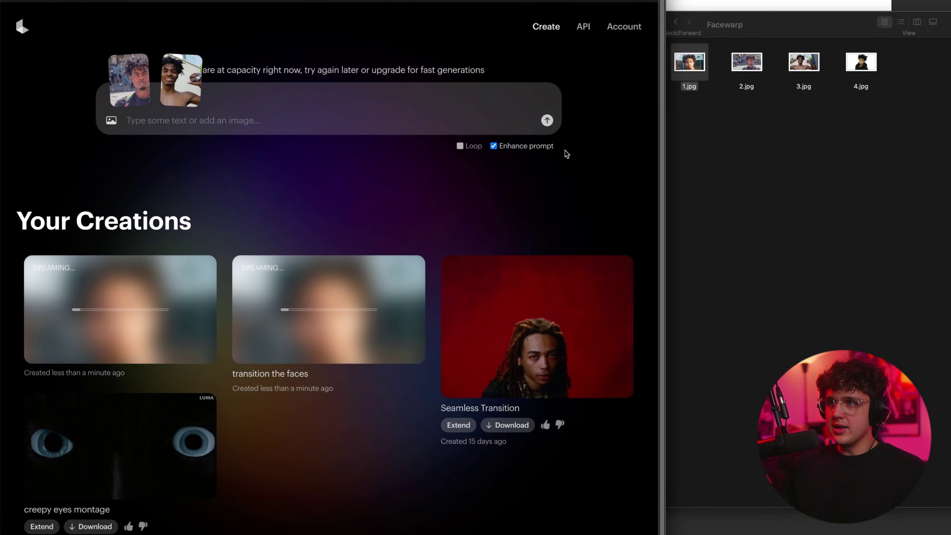
pyautogui.click(547, 120)
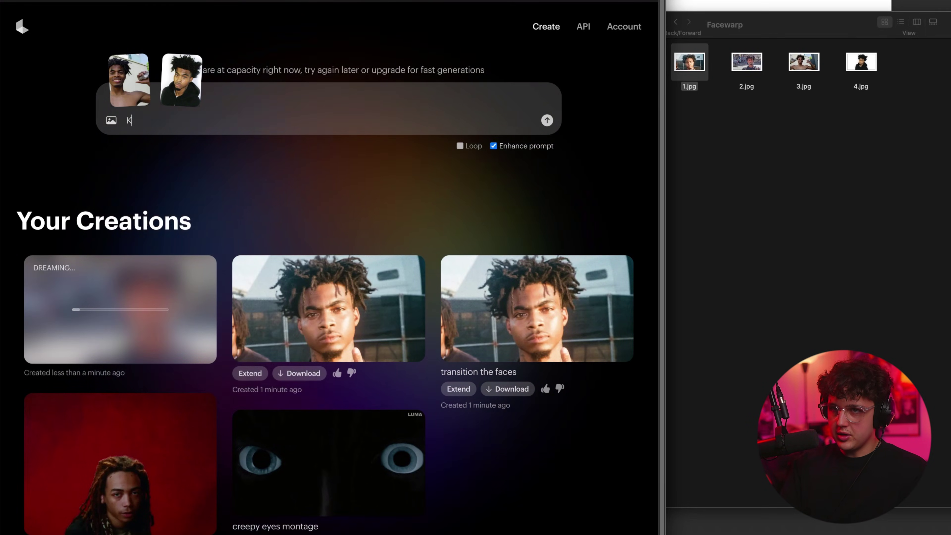
# Step: Generate the transition from 3.jpg to 4.jpg with the prompt "Keep person in center just change face"
pyautogui.write('Keep person in center just cha')
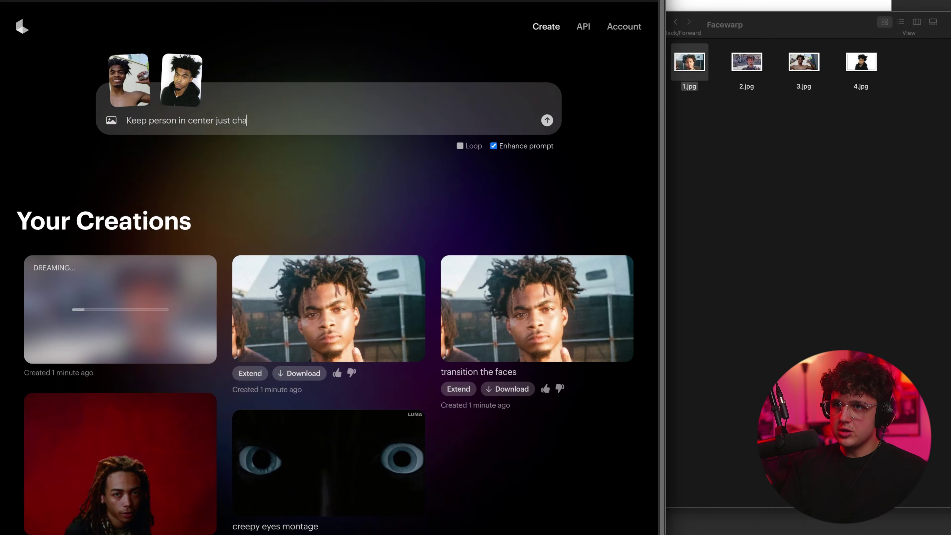
pyautogui.click(546, 120)
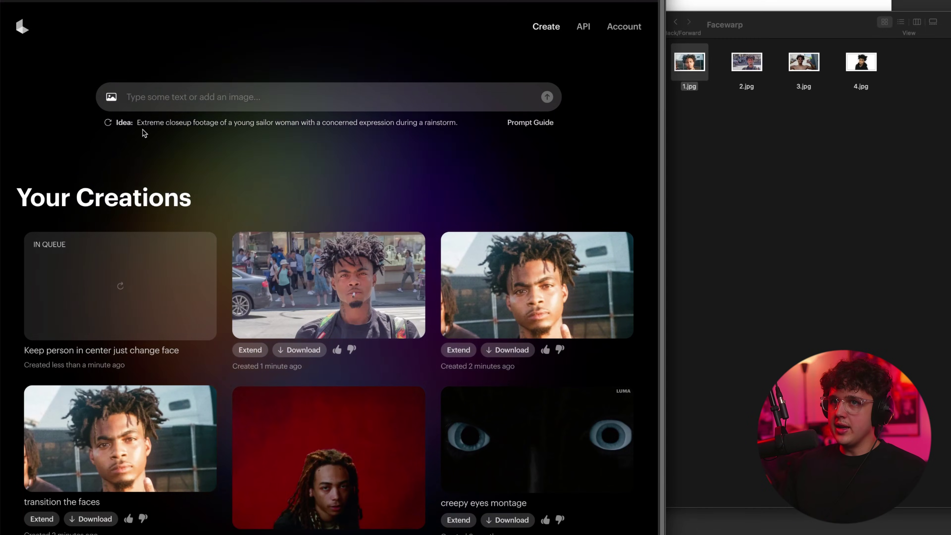
# Step: Load 4.jpg as the start frame and 1.jpg as the end frame for another generation
pyautogui.click(111, 97)
pyautogui.doubleClick(116, 97)
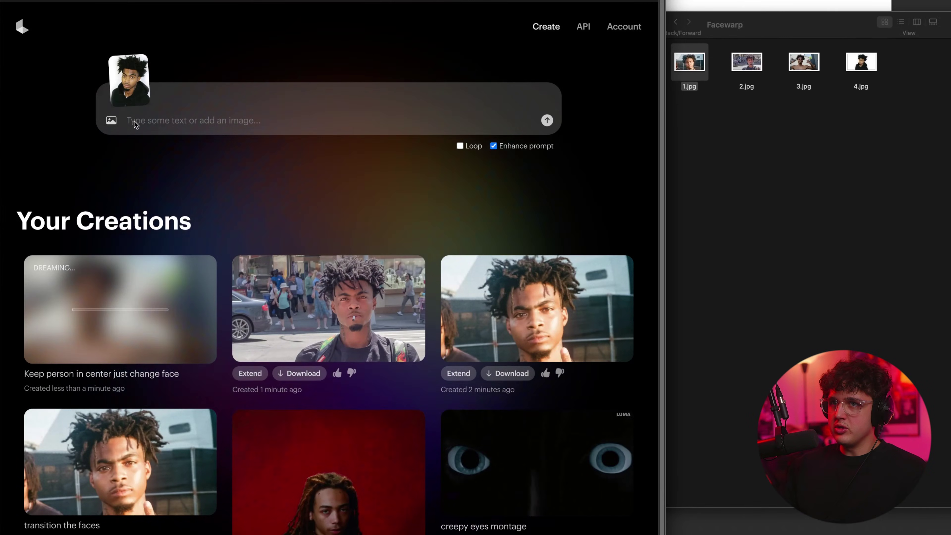
pyautogui.click(169, 89)
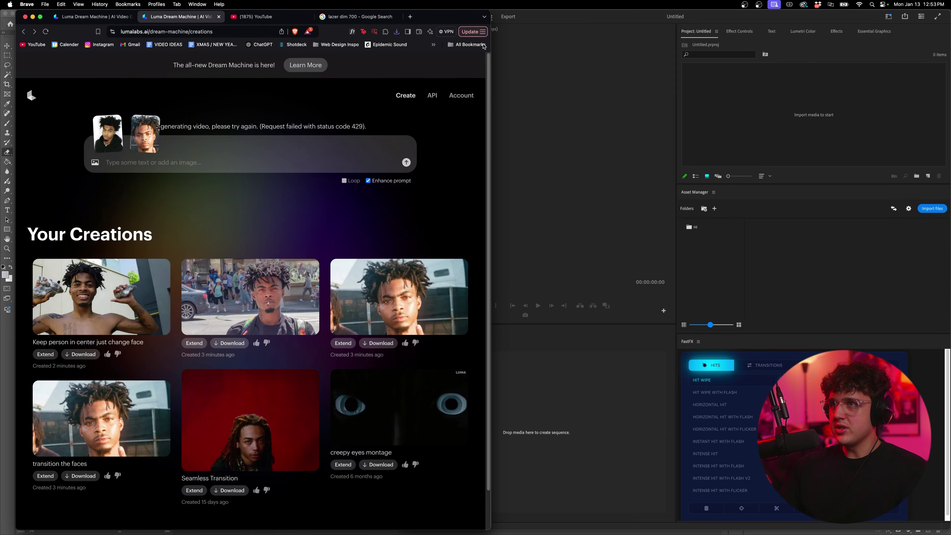
# Step: Place the downloaded Luma clips 13b4e523.mp4 and 0f81b1fe.mp4 from the browser's download history on the Premiere Pro timeline
pyautogui.click(398, 34)
pyautogui.moveTo(355, 110); pyautogui.dragTo(544, 420)
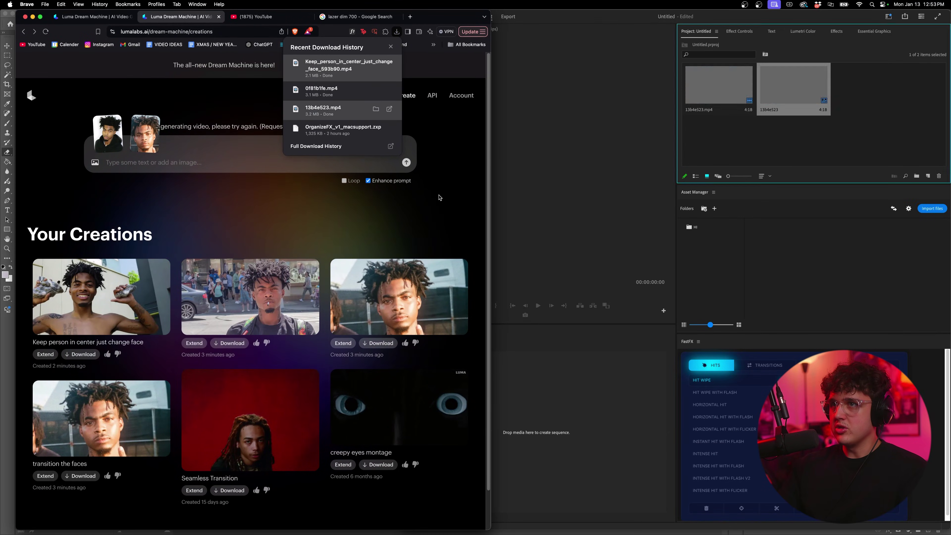
pyautogui.moveTo(355, 91); pyautogui.dragTo(581, 425)
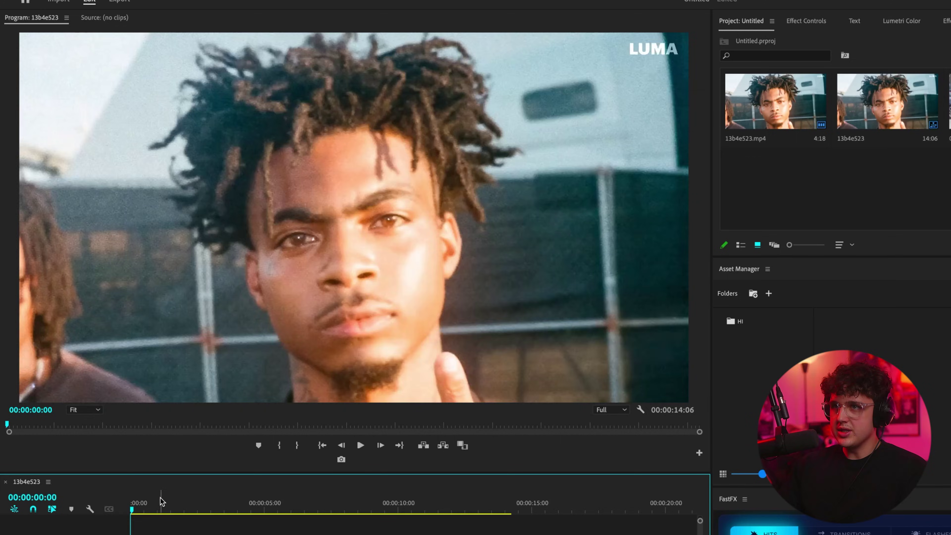
# Step: Scale the first clip to 115.8 to crop out the Luma watermark, and paste its Motion attributes onto the other two clips
pyautogui.moveTo(162, 503); pyautogui.dragTo(129, 510)
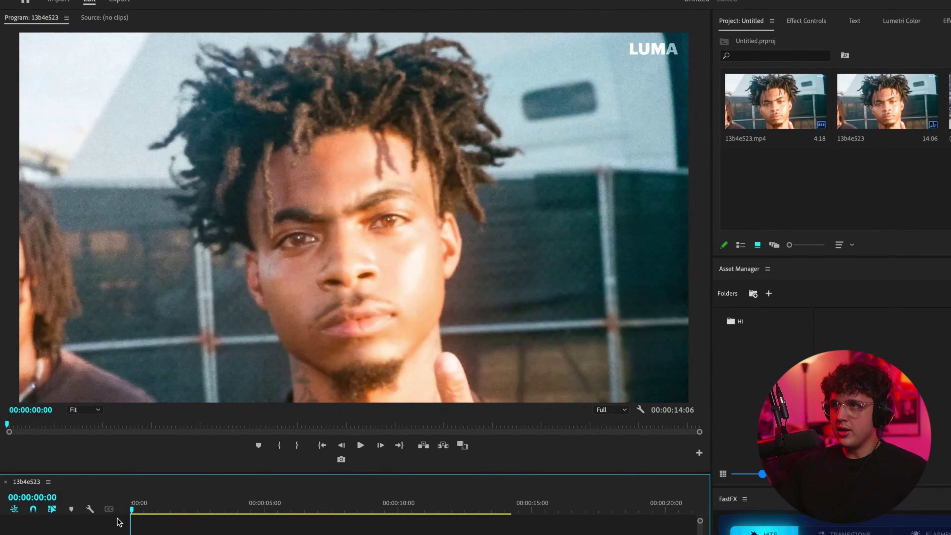
pyautogui.click(828, 19)
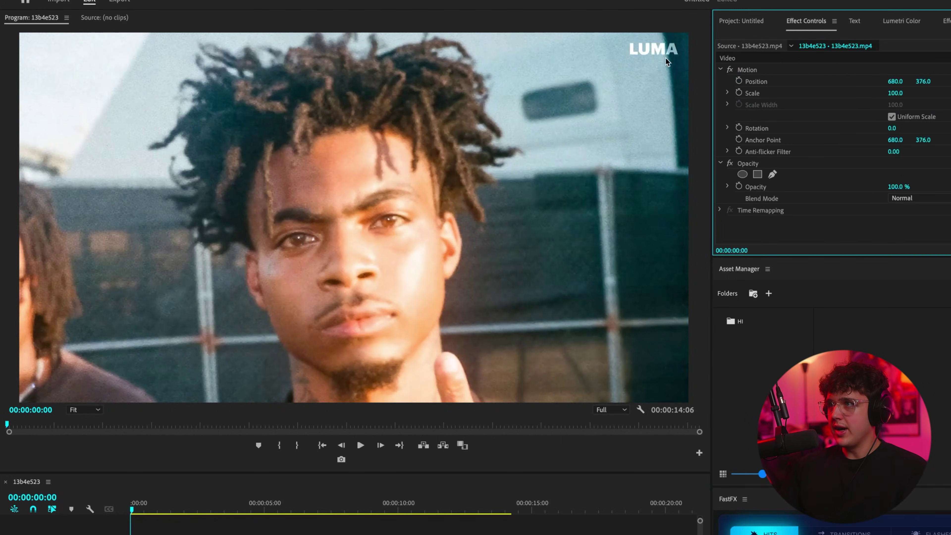
pyautogui.moveTo(891, 94); pyautogui.dragTo(906, 95)
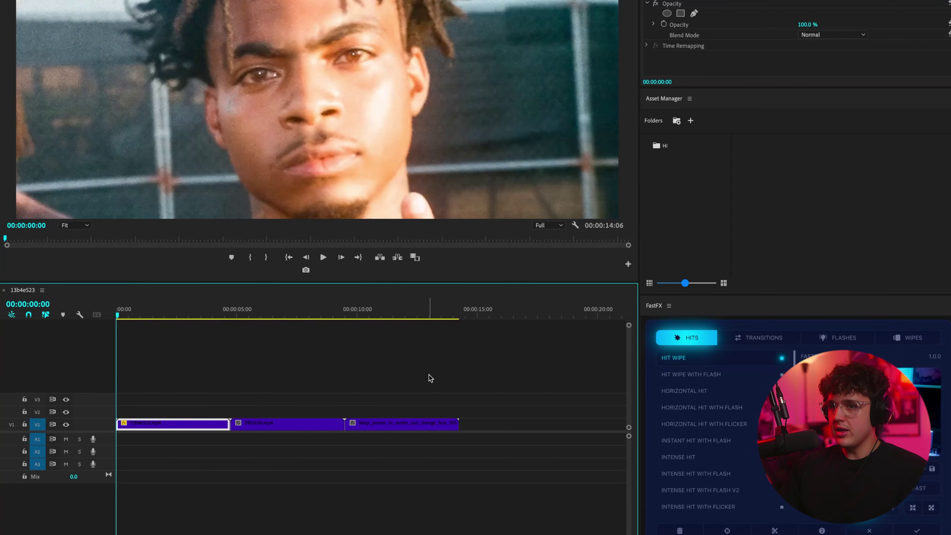
pyautogui.moveTo(431, 378); pyautogui.dragTo(313, 434)
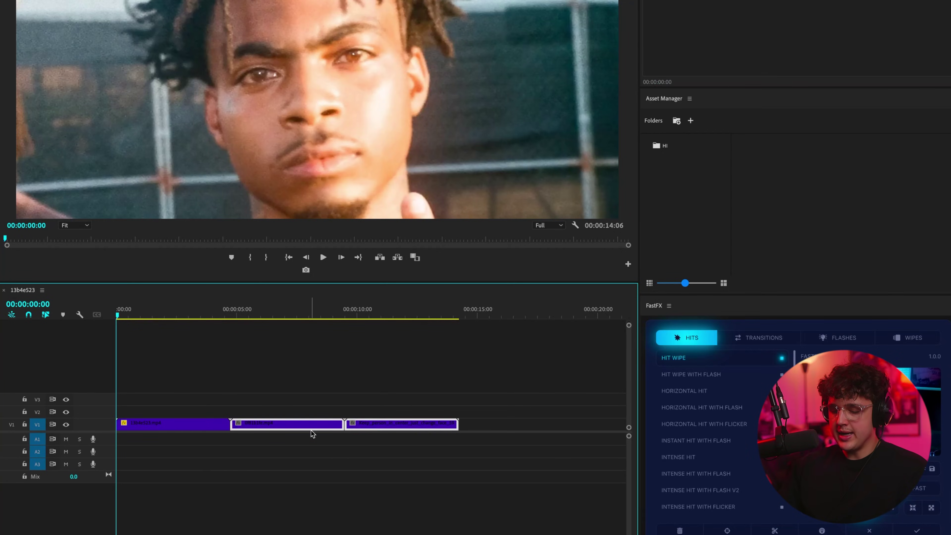
pyautogui.press('super+alt+v')
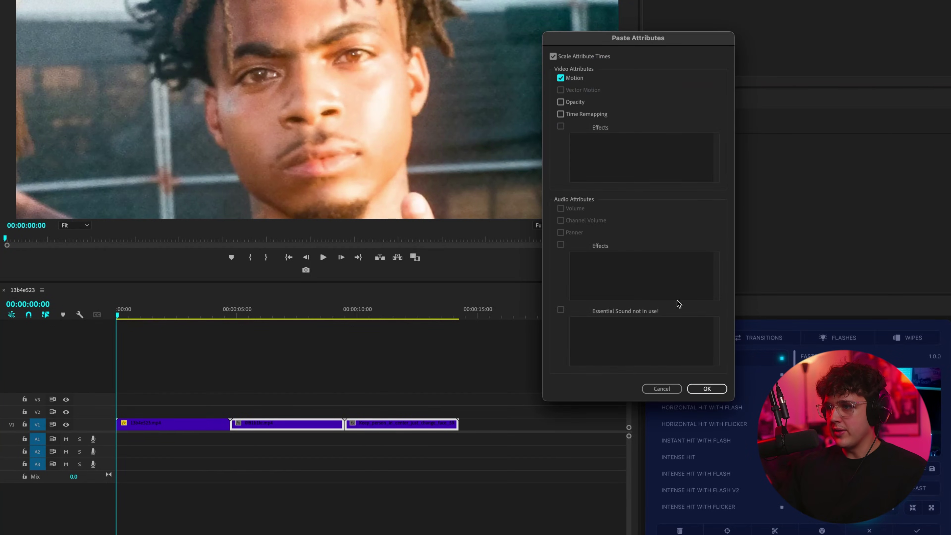
pyautogui.click(707, 389)
# Step: Split the first timeline clip at 00:00:00:08, where the camera movement begins
pyautogui.moveTo(240, 318); pyautogui.dragTo(128, 355)
pyautogui.press('=')
pyautogui.press('=')
pyautogui.press('=')
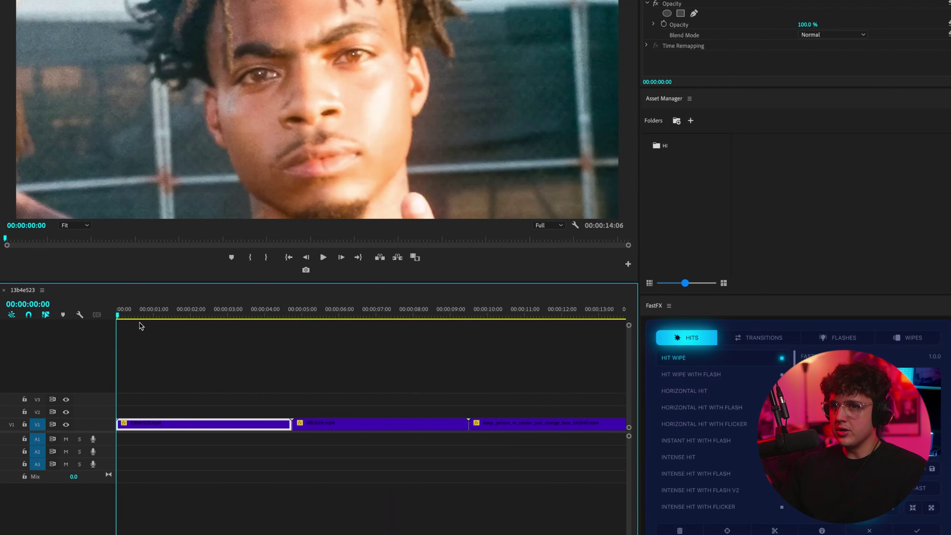
pyautogui.moveTo(123, 312); pyautogui.dragTo(134, 315)
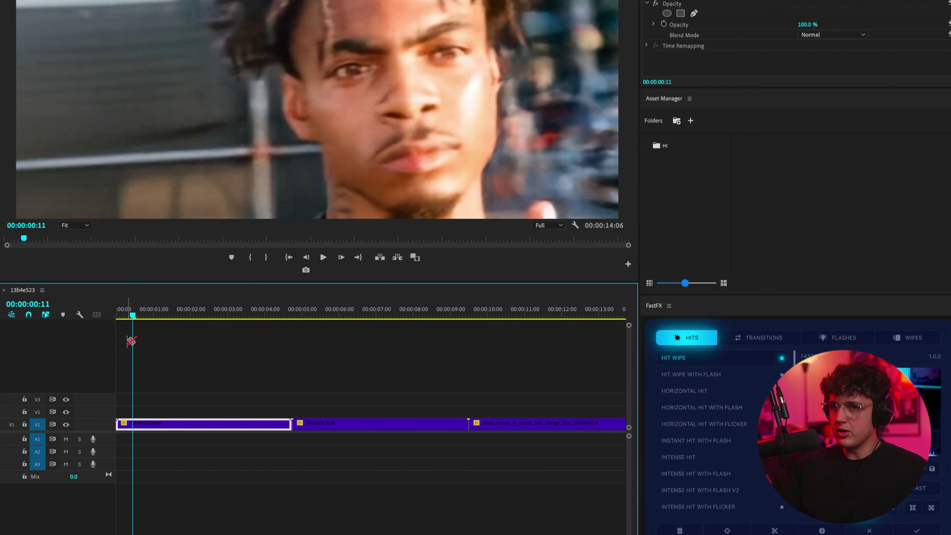
pyautogui.moveTo(132, 351); pyautogui.dragTo(70, 315)
pyautogui.press('space')
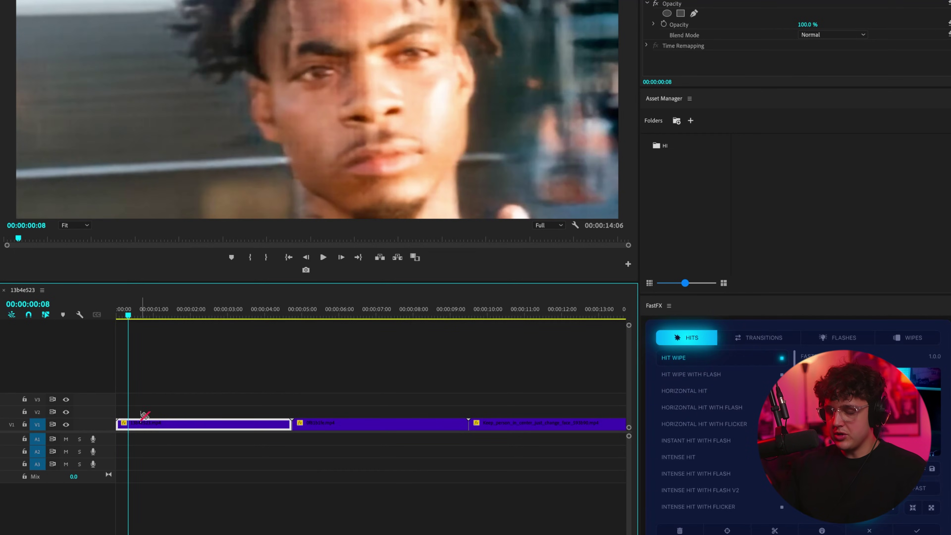
# Step: Split the first clip again at 00:00:04:10, near its end, to isolate the middle section
pyautogui.moveTo(267, 317); pyautogui.dragTo(294, 306)
pyautogui.press('Left')
pyautogui.press('Left')
pyautogui.press('Left')
pyautogui.press('Left')
pyautogui.press('Left')
pyautogui.press('Left')
pyautogui.press('Left')
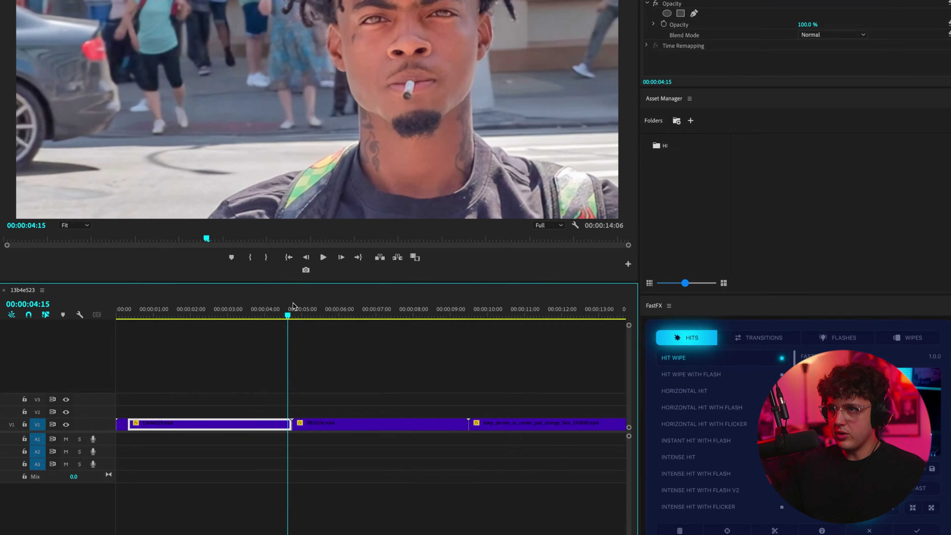
pyautogui.press('Left')
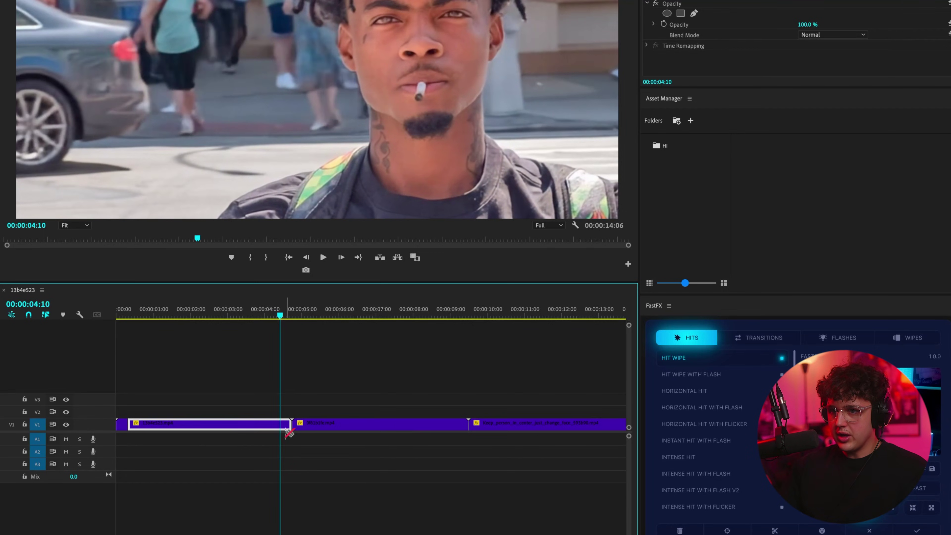
# Step: Set the first clip's middle section to 500% speed with another time interpolation, and move its end piece up against it
pyautogui.click(202, 316)
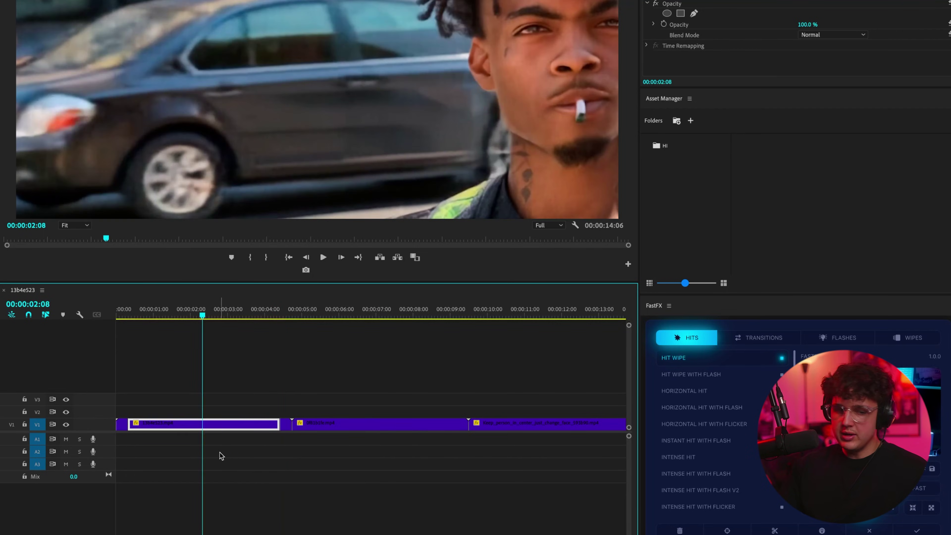
pyautogui.rightClick(235, 424)
pyautogui.click(288, 360)
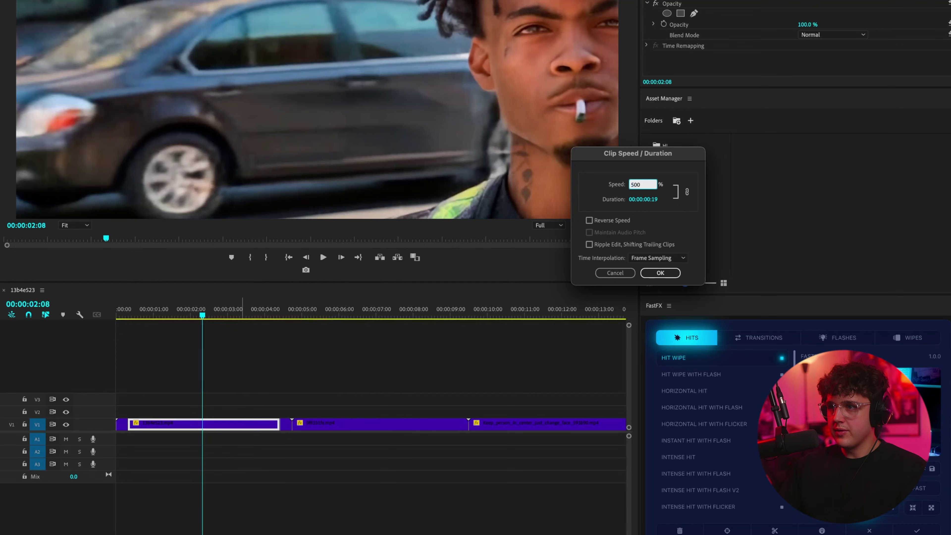
pyautogui.click(658, 258)
pyautogui.click(650, 290)
pyautogui.click(660, 273)
pyautogui.moveTo(286, 424); pyautogui.dragTo(234, 423)
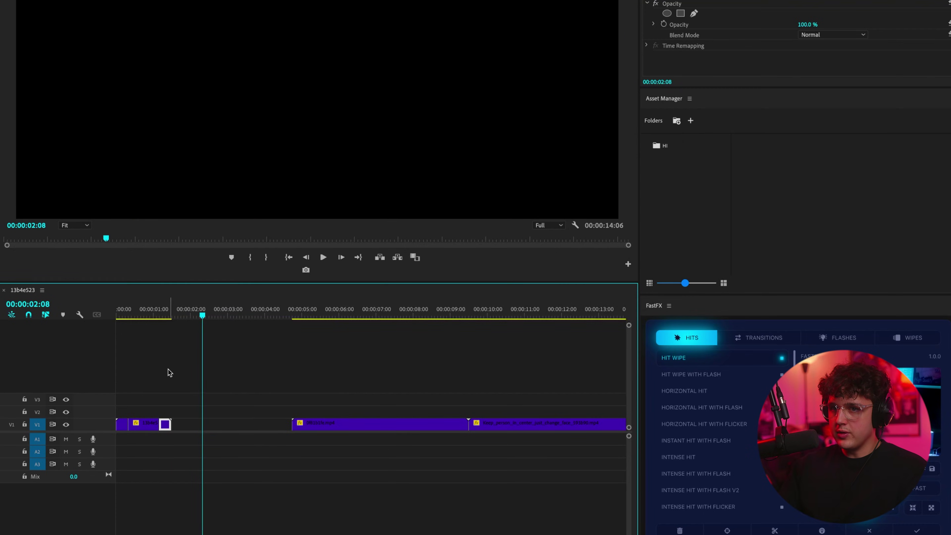
# Step: Play back the retimed clip, speed up its middle section further and close the gap before the end piece
pyautogui.moveTo(125, 316); pyautogui.dragTo(114, 316)
pyautogui.press('space')
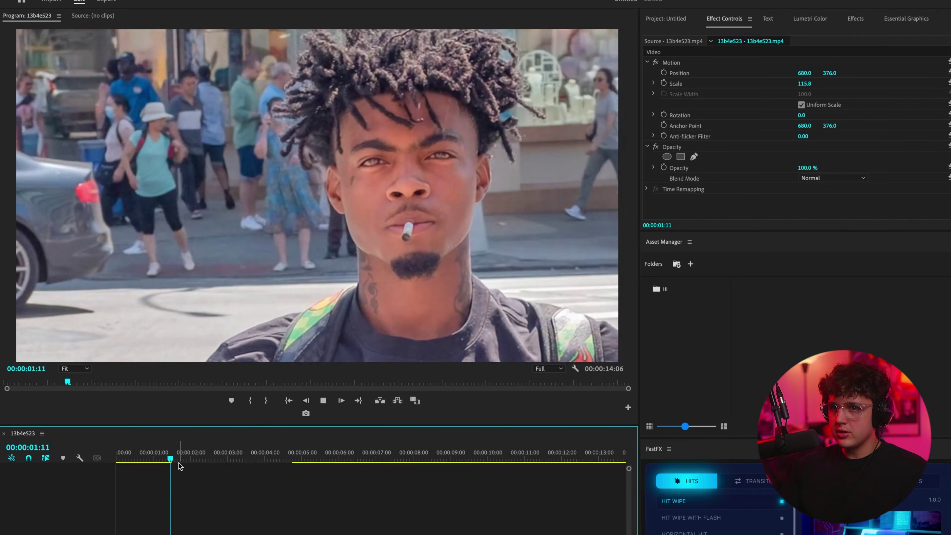
pyautogui.moveTo(176, 460); pyautogui.dragTo(122, 460)
pyautogui.rightClick(145, 534)
pyautogui.click(201, 504)
pyautogui.press('Return')
pyautogui.moveTo(167, 533); pyautogui.dragTo(156, 534)
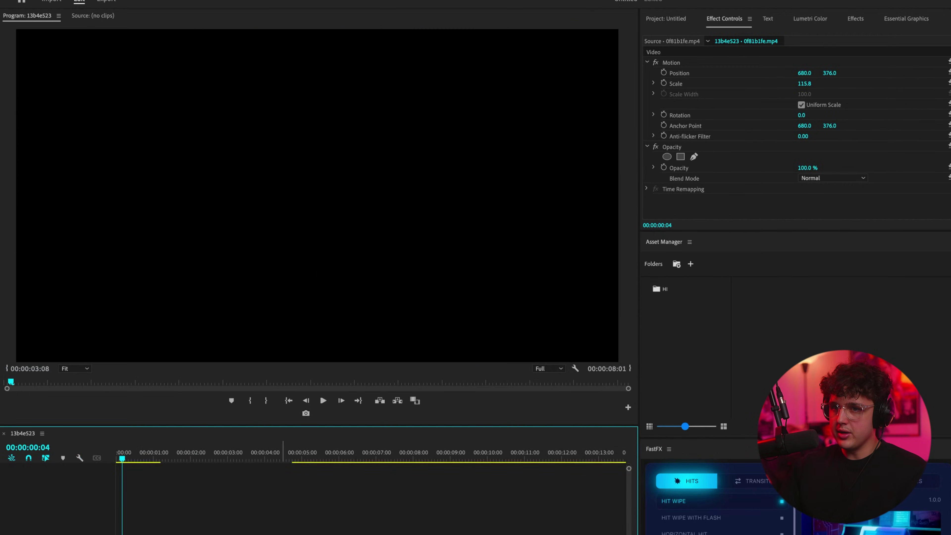
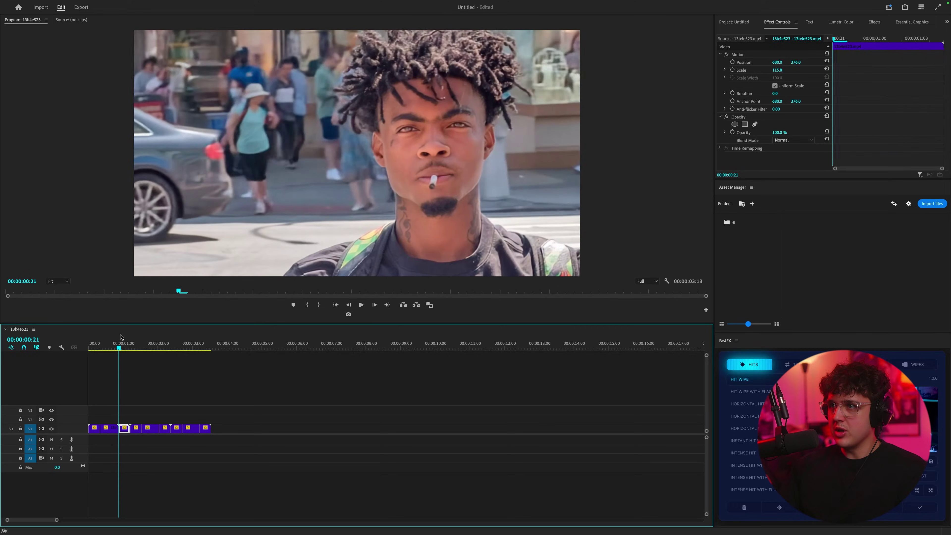
# Step: Play through the assembled sequence and delete the last piece of the 0f81b1fe.mp4 clip
pyautogui.press('space')
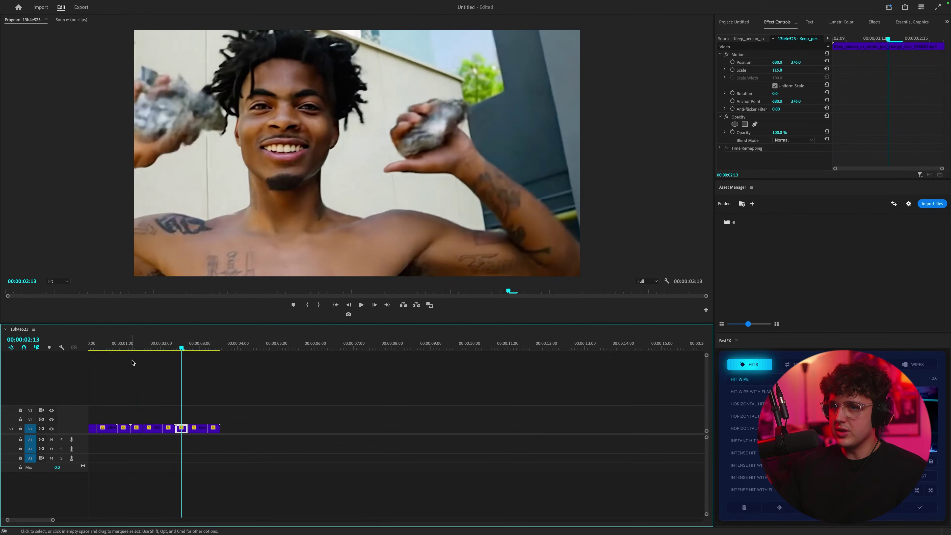
pyautogui.moveTo(132, 346); pyautogui.dragTo(157, 350)
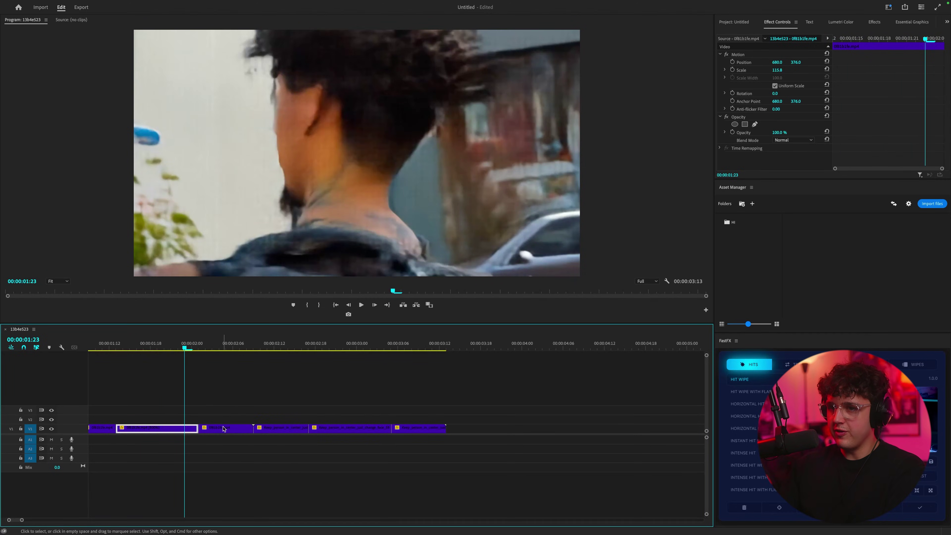
pyautogui.press('Delete')
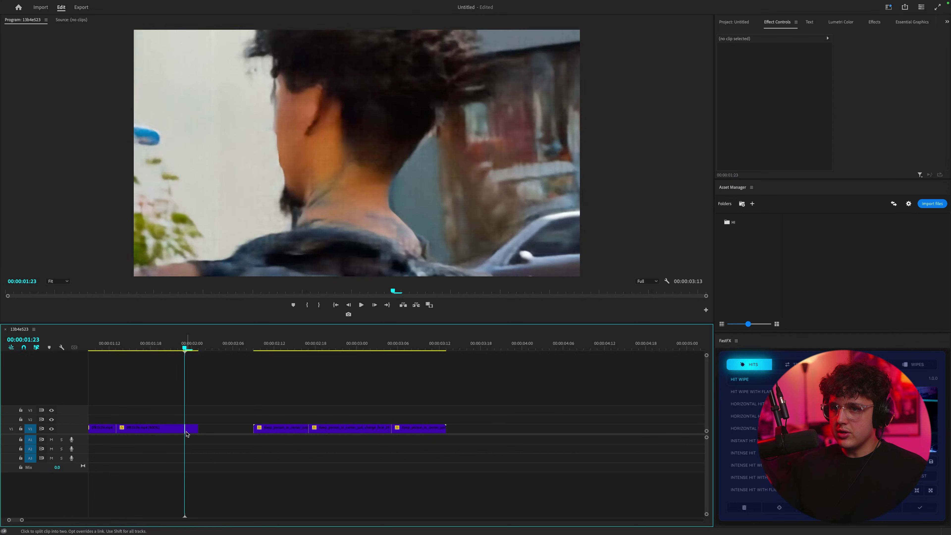
# Step: Slow down the 0f81b1fe.mp4 piece split off at 00:00:01:23 and extend it to meet the next clip
pyautogui.press('v')
pyautogui.click(189, 429)
pyautogui.rightClick(189, 429)
pyautogui.click(219, 382)
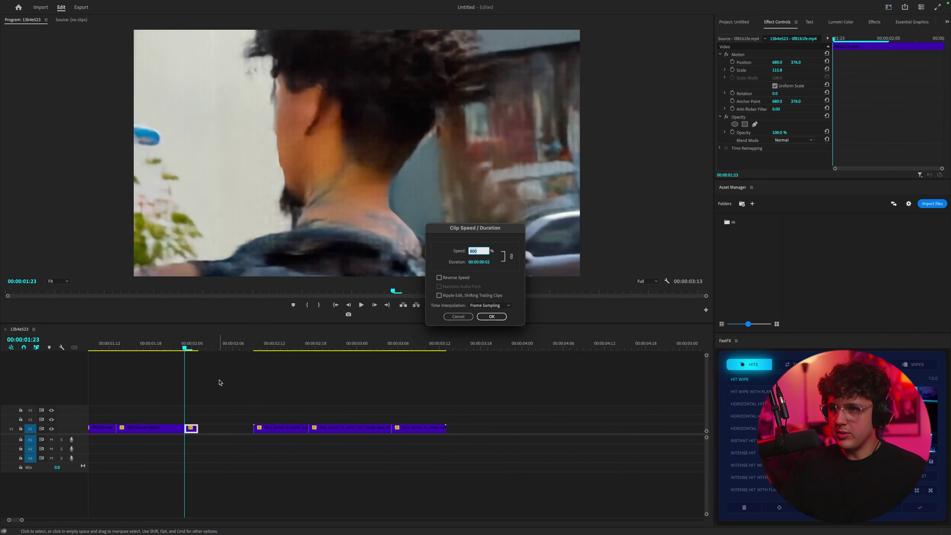
pyautogui.press('Return')
pyautogui.press('space')
pyautogui.moveTo(182, 342); pyautogui.dragTo(238, 342)
pyautogui.moveTo(242, 430); pyautogui.dragTo(254, 430)
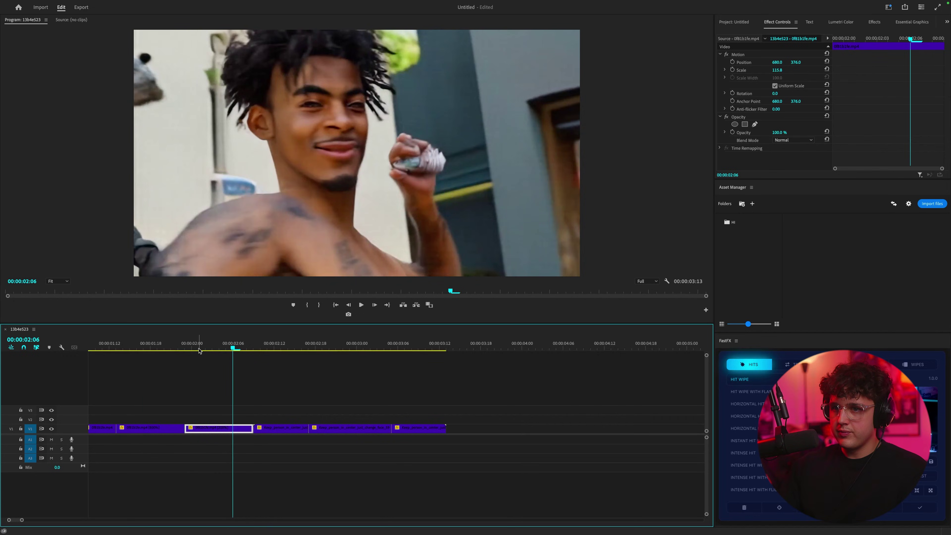
# Step: Set the speed of the 0f81b1fe.mp4 piece starting at 00:00:01:23 to 500% and play it back
pyautogui.moveTo(232, 344); pyautogui.dragTo(208, 349)
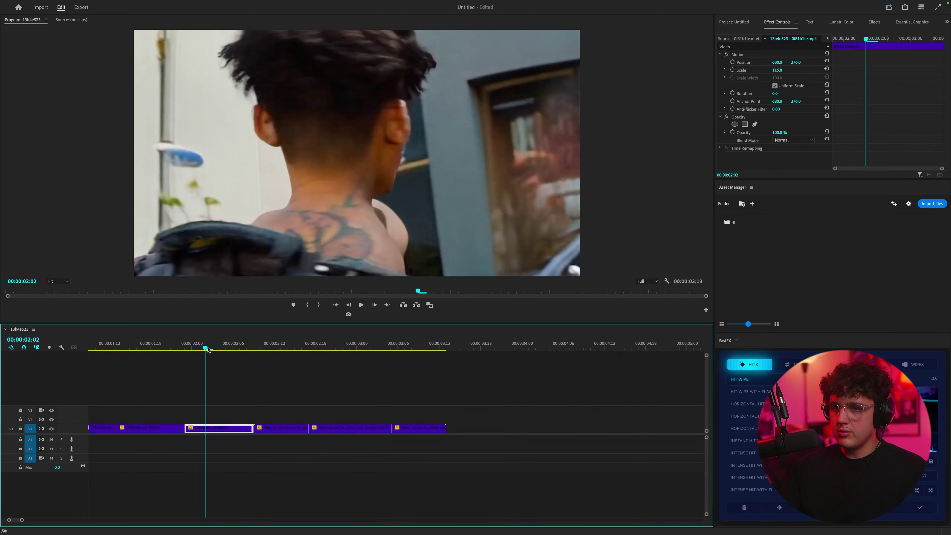
pyautogui.rightClick(230, 429)
pyautogui.click(272, 379)
pyautogui.write('50')
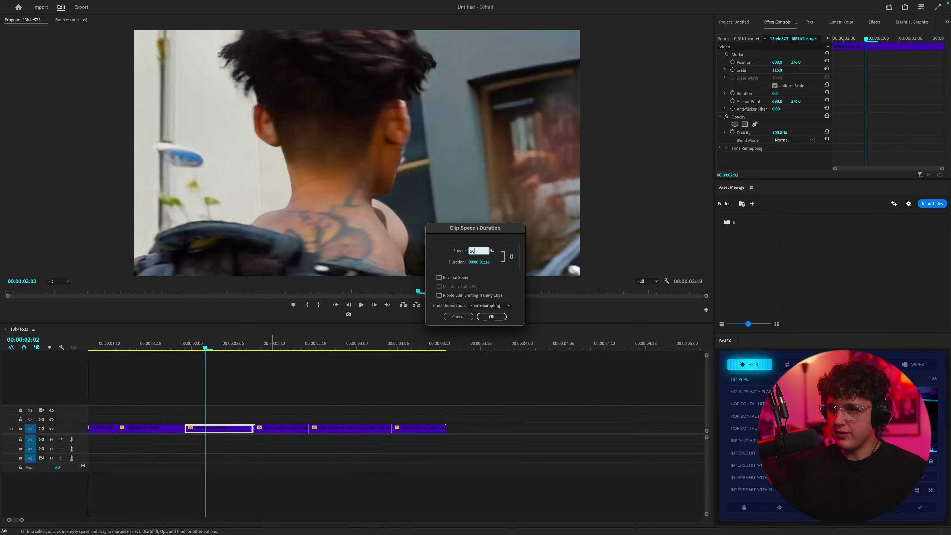
pyautogui.write('0')
pyautogui.press('Return')
pyautogui.click(178, 344)
pyautogui.press('space')
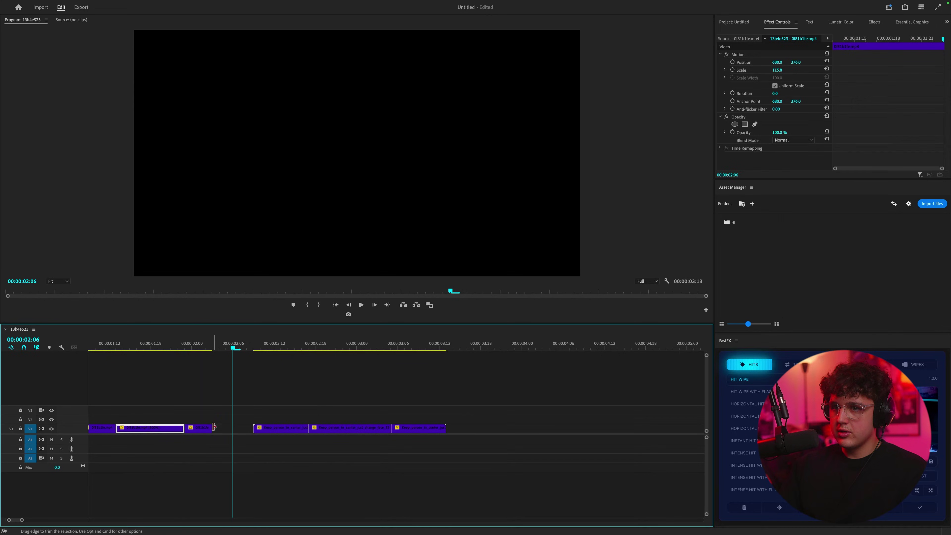
# Step: Split the 500% piece at 00:00:02:03 and lower the speed of the part after the cut
pyautogui.moveTo(188, 347); pyautogui.dragTo(206, 348)
pyautogui.press('c')
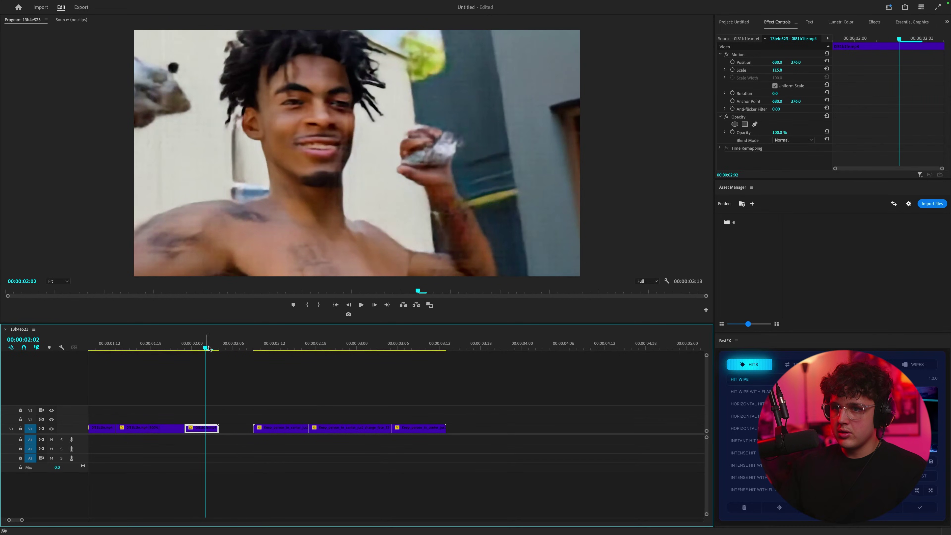
pyautogui.rightClick(216, 430)
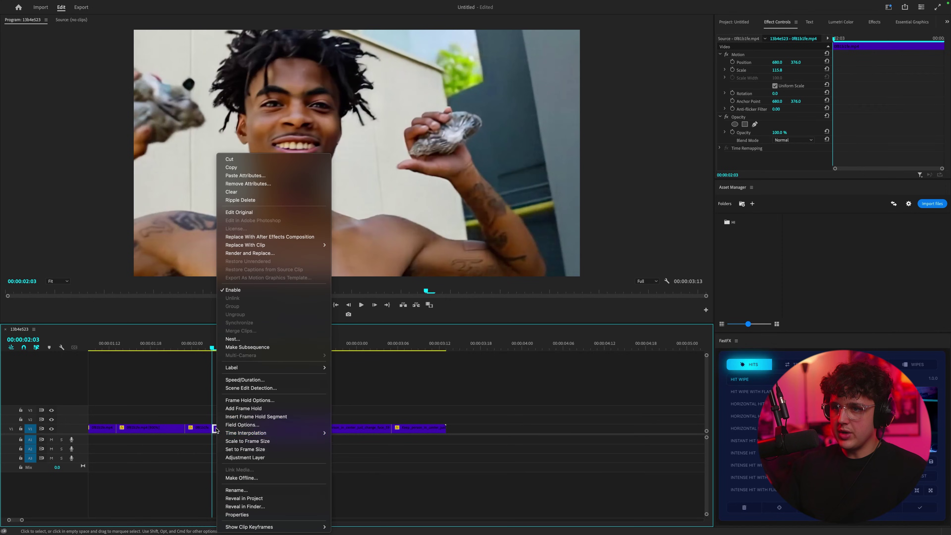
pyautogui.click(247, 381)
pyautogui.write('20')
pyautogui.press('Return')
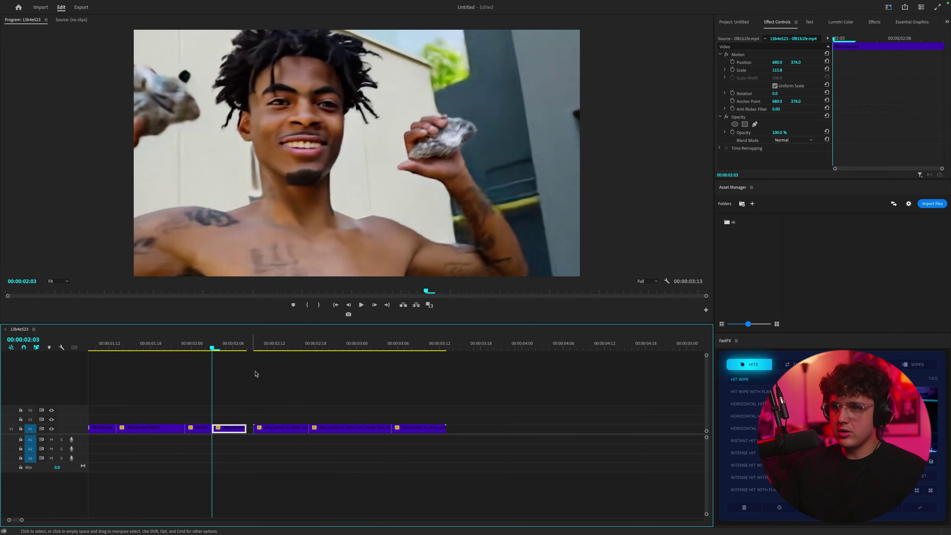
# Step: Move the three remaining clips earlier to close the gap after the slowed 0f81b1fe.mp4 piece
pyautogui.moveTo(254, 430); pyautogui.dragTo(253, 430)
pyautogui.moveTo(414, 403); pyautogui.dragTo(276, 432)
pyautogui.moveTo(275, 432); pyautogui.dragTo(267, 435)
# Step: Play back the retimed sequence several times to review the flow of the face transitions
pyautogui.click(155, 347)
pyautogui.press('space')
pyautogui.click(155, 346)
pyautogui.press('space')
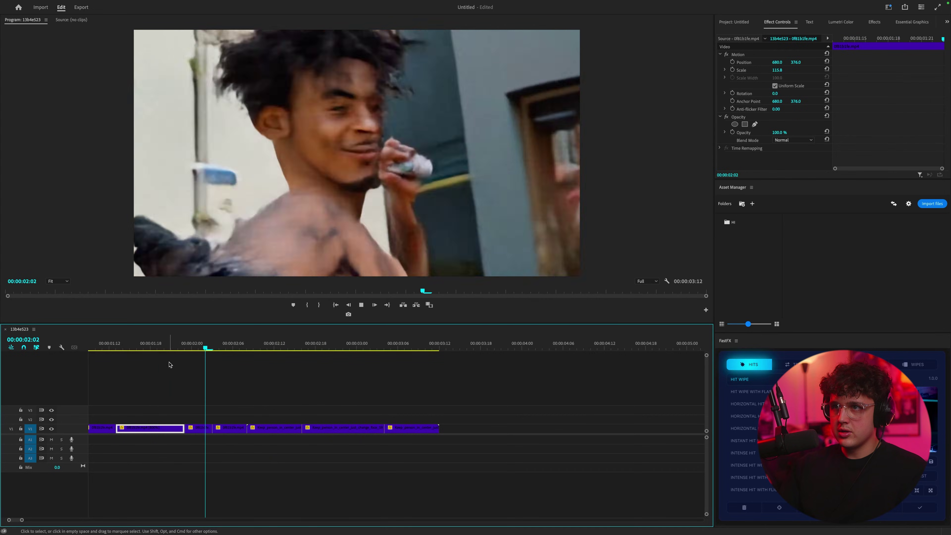
pyautogui.scroll(-2, 170, 363)
pyautogui.click(145, 348)
pyautogui.press('space')
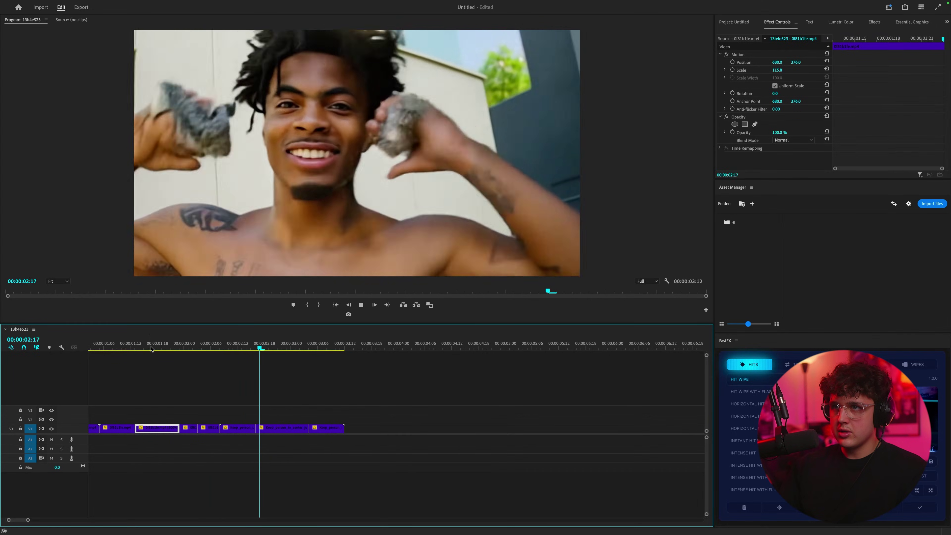
pyautogui.press('-')
pyautogui.press('-')
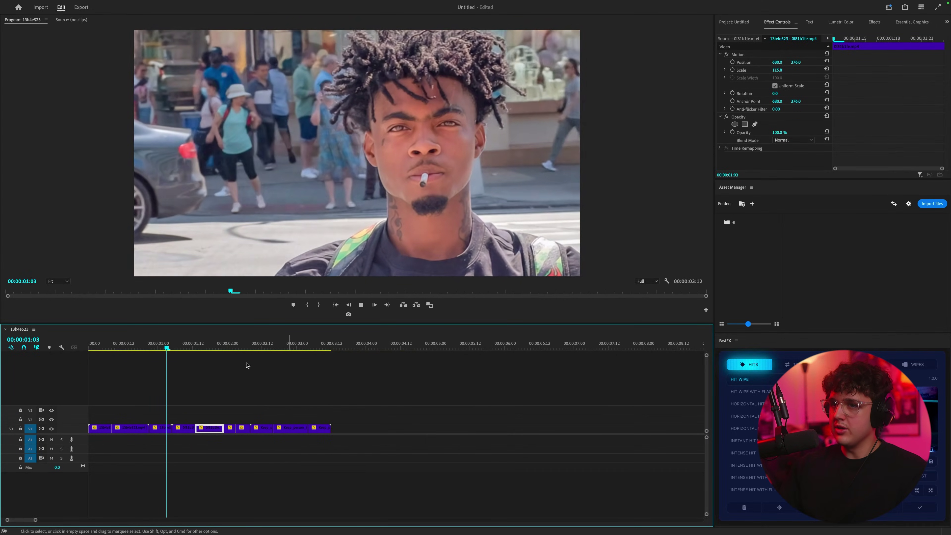
pyautogui.press('space')
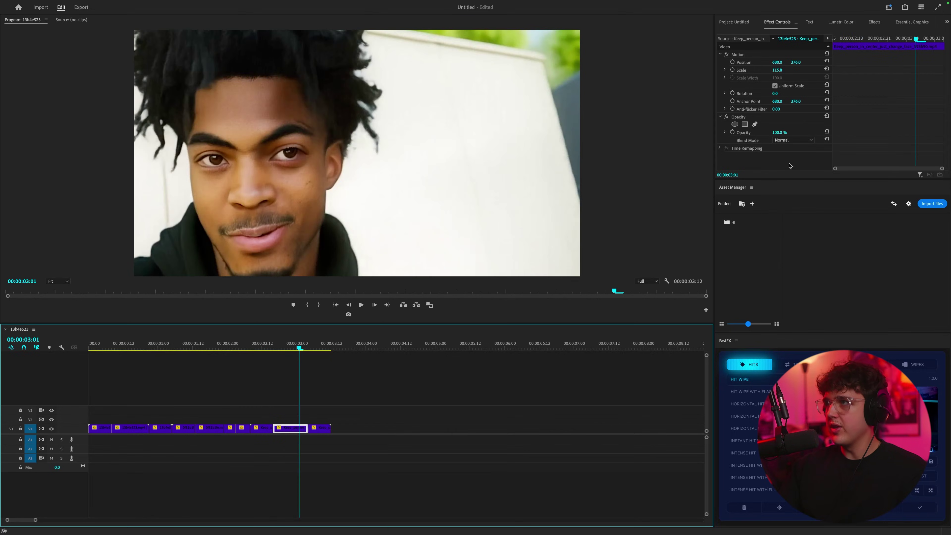
# Step: Create a new adjustment layer in the project at 1360 × 752, 24.00 fps with square pixels
pyautogui.click(750, 22)
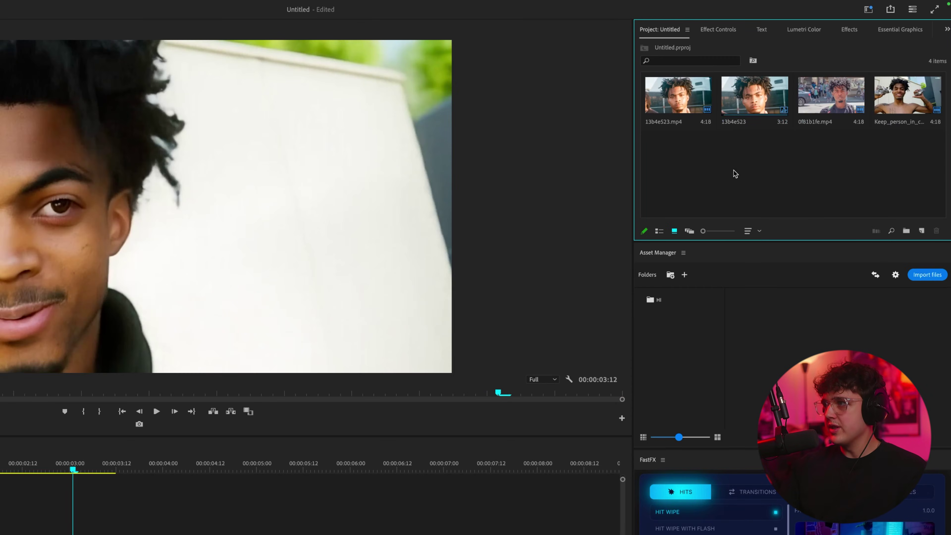
pyautogui.rightClick(735, 172)
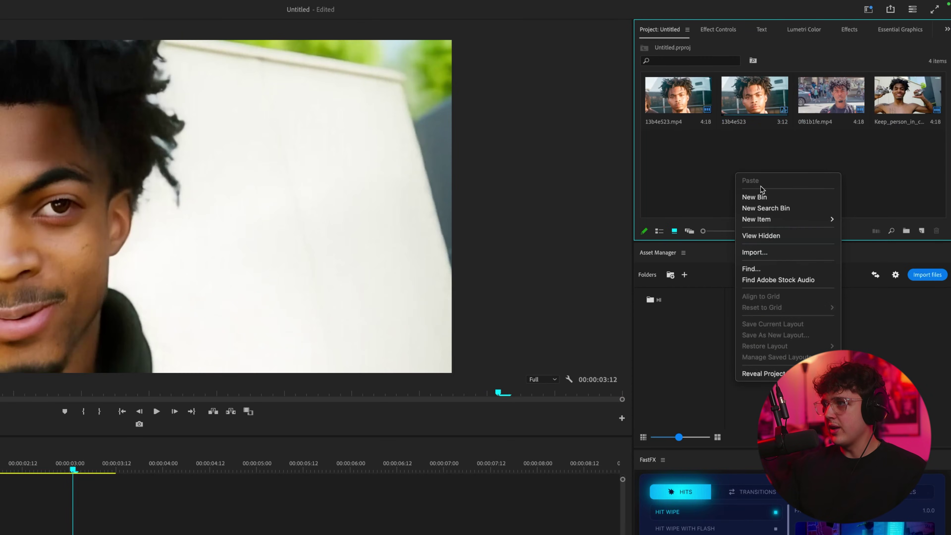
pyautogui.moveTo(794, 219)
pyautogui.click(876, 253)
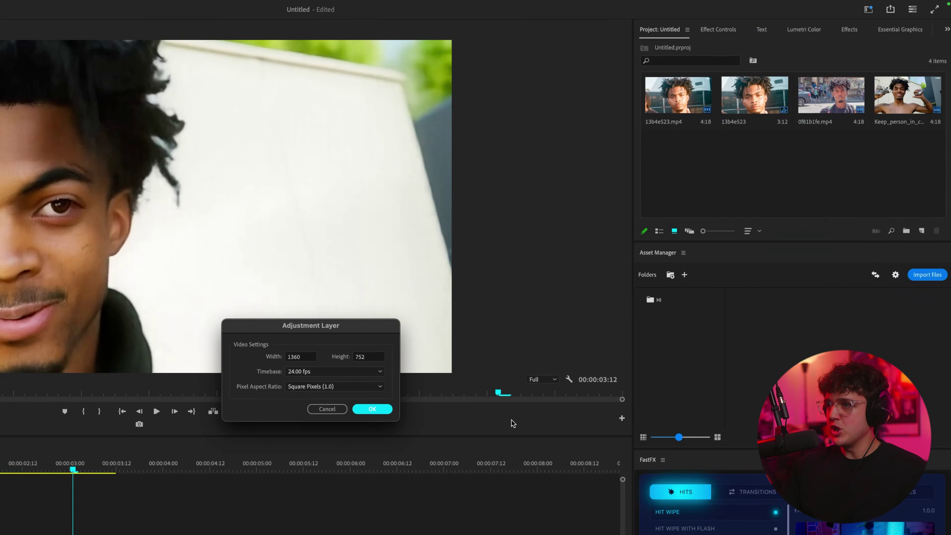
pyautogui.click(375, 414)
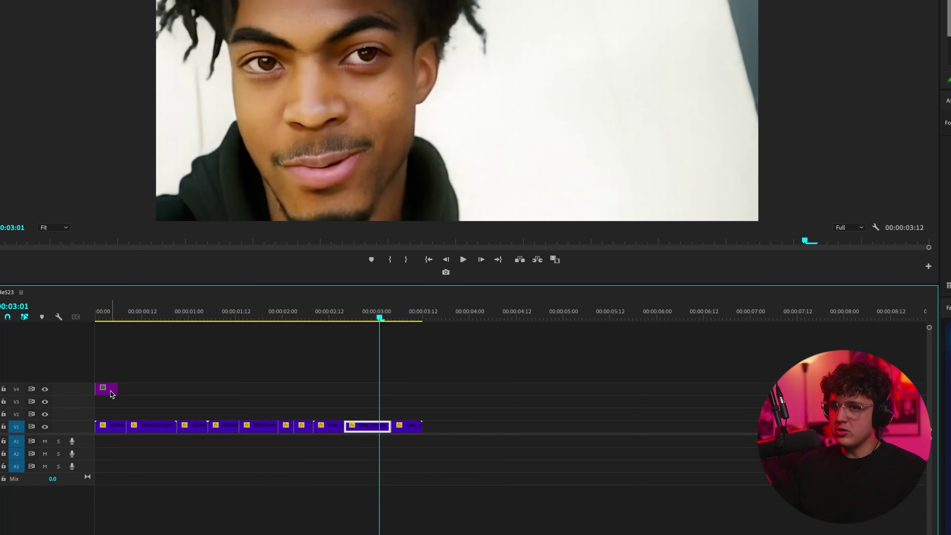
# Step: Extend the V4 adjustment layer over the whole sequence and apply the RSMB motion blur effect to it
pyautogui.moveTo(117, 389); pyautogui.dragTo(418, 384)
pyautogui.click(399, 390)
pyautogui.click(892, 22)
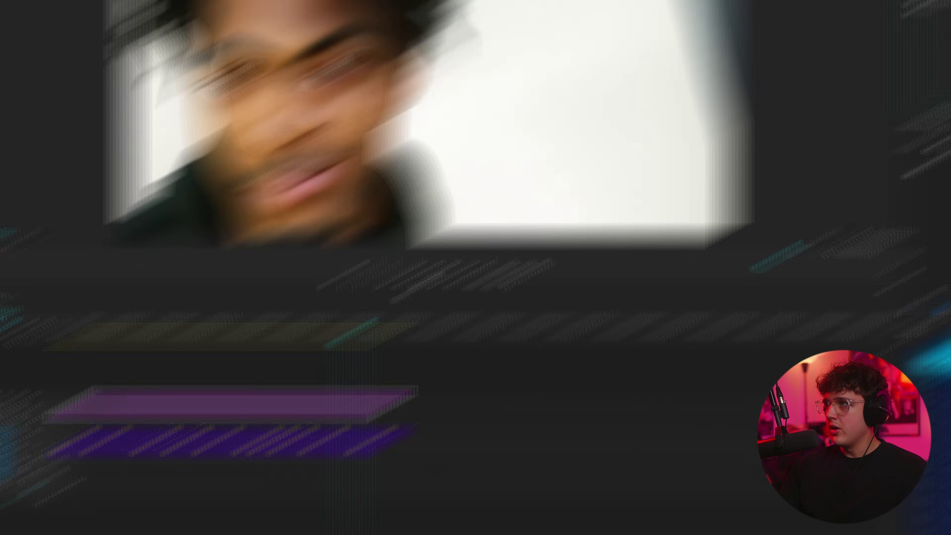
pyautogui.click(760, 38)
pyautogui.write('rsmb')
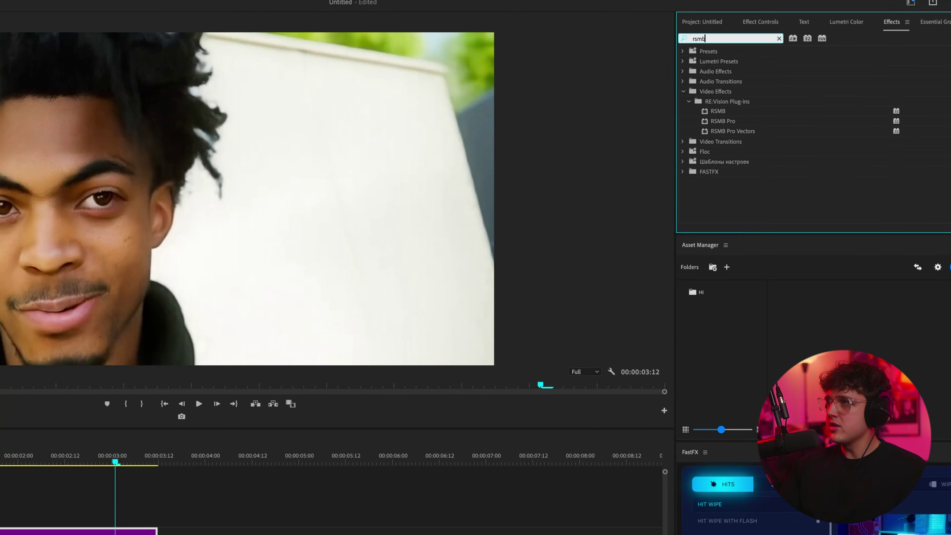
pyautogui.click(733, 112)
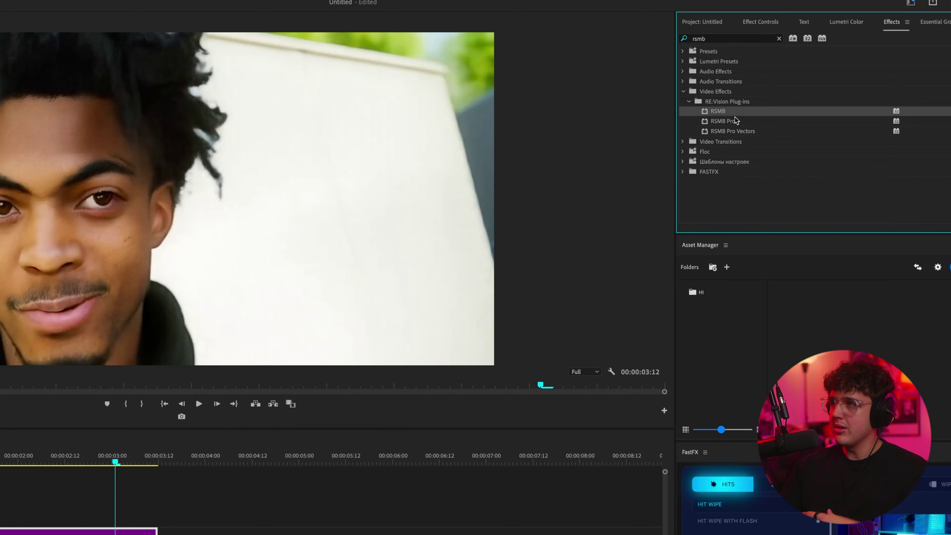
pyautogui.moveTo(726, 109); pyautogui.dragTo(11, 532)
# Step: Mark the whole sequence with in and out points and run Render In to Out
pyautogui.moveTo(130, 352); pyautogui.dragTo(57, 357)
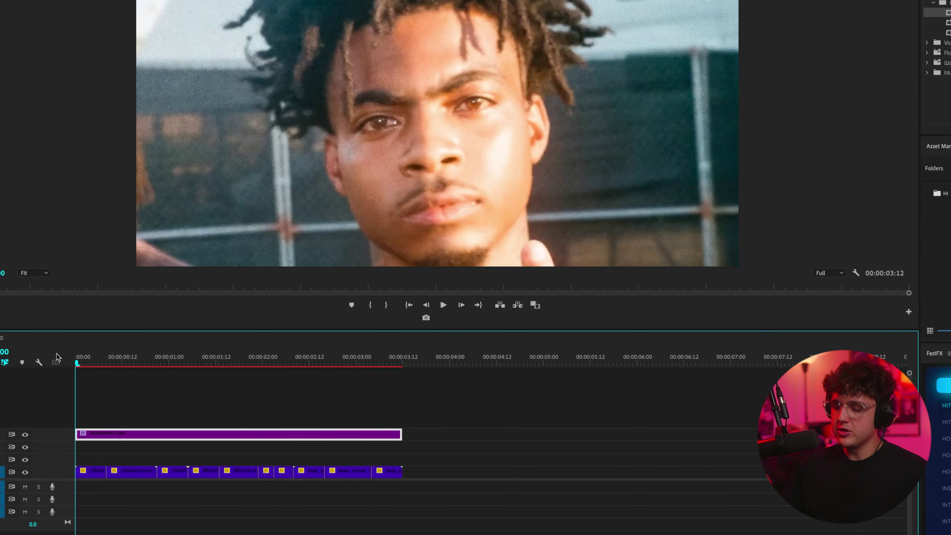
pyautogui.moveTo(384, 358); pyautogui.dragTo(80, 358)
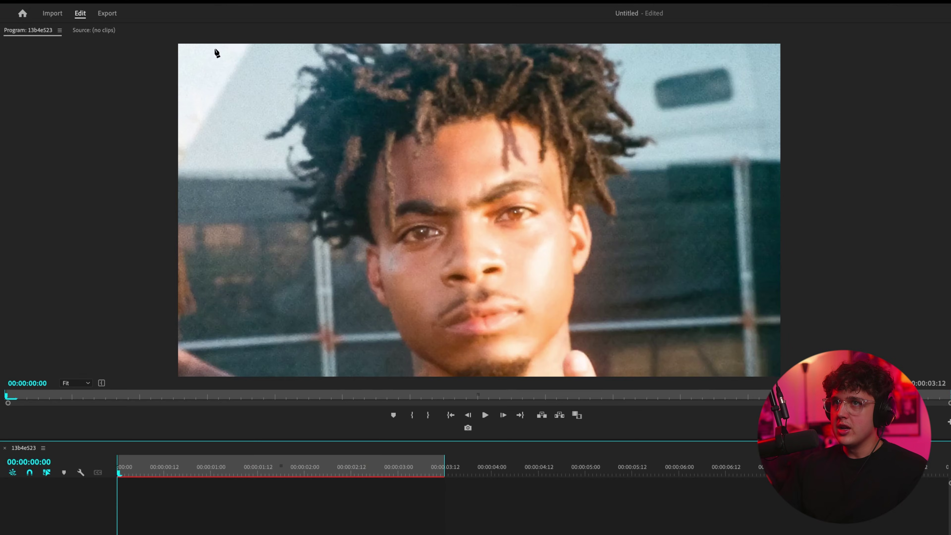
pyautogui.click(162, 9)
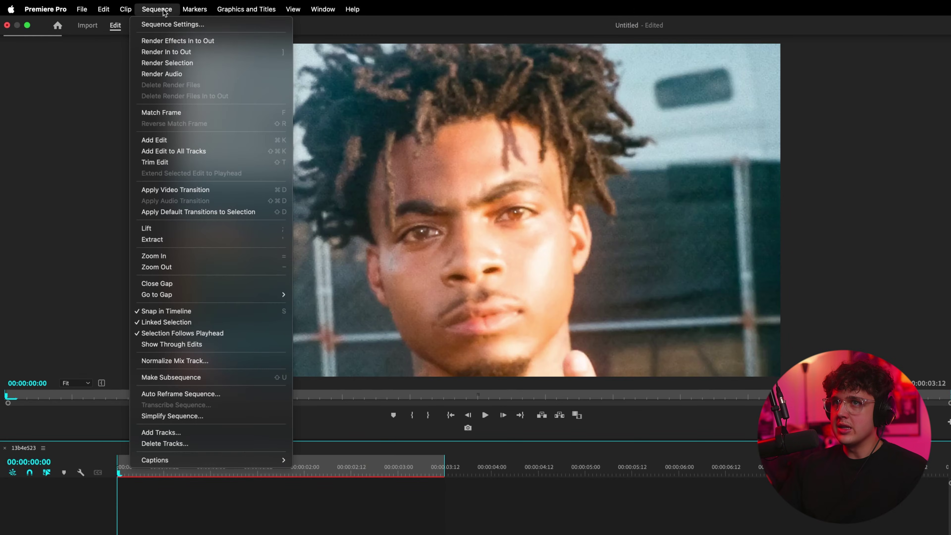
pyautogui.click(181, 53)
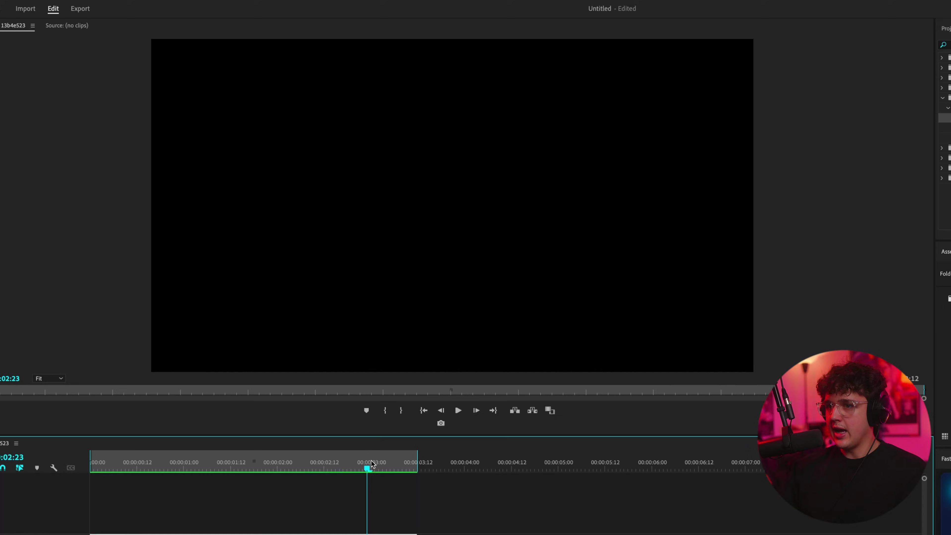
# Step: Play back the rendered sequence to check the motion blur, and disable the RSMB adjustment layer on V4
pyautogui.moveTo(372, 465); pyautogui.dragTo(102, 472)
pyautogui.press('space')
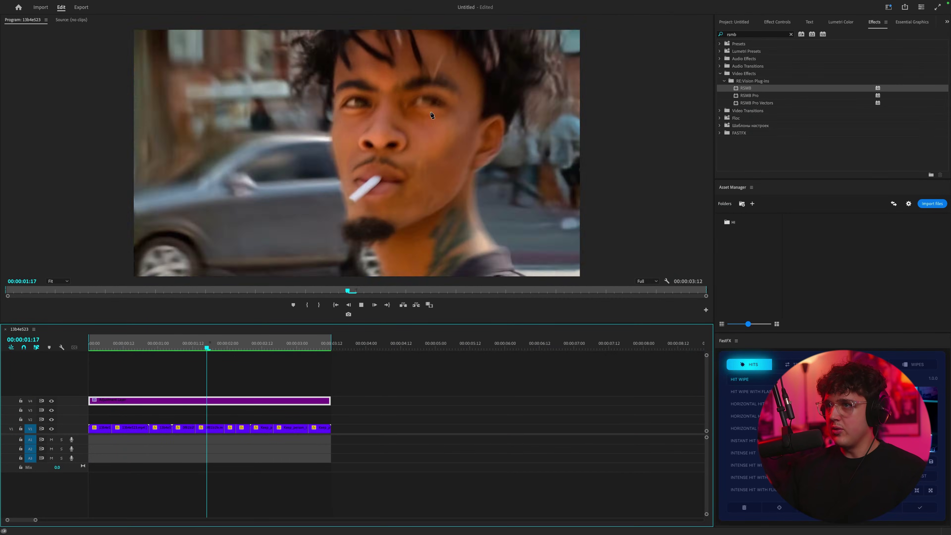
pyautogui.press('space')
pyautogui.moveTo(115, 347); pyautogui.dragTo(89, 348)
pyautogui.press('space')
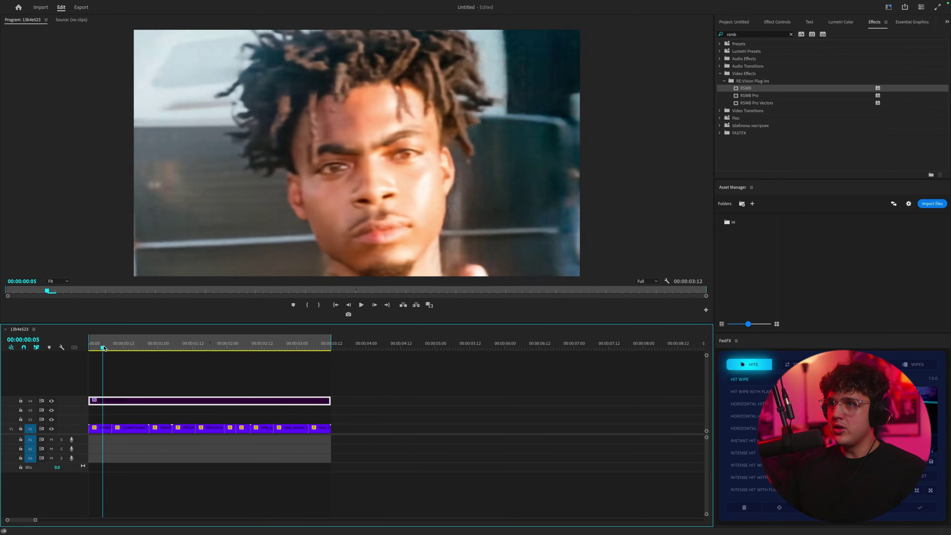
pyautogui.press('space')
# Step: Place a second adjustment layer on V3 covering the full length of the sequence
pyautogui.click(926, 33)
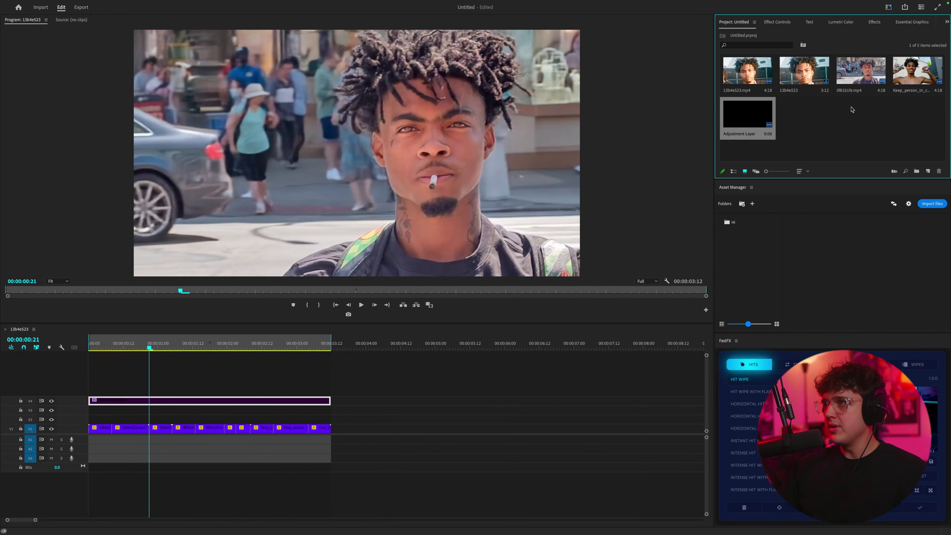
pyautogui.moveTo(98, 410); pyautogui.dragTo(98, 404)
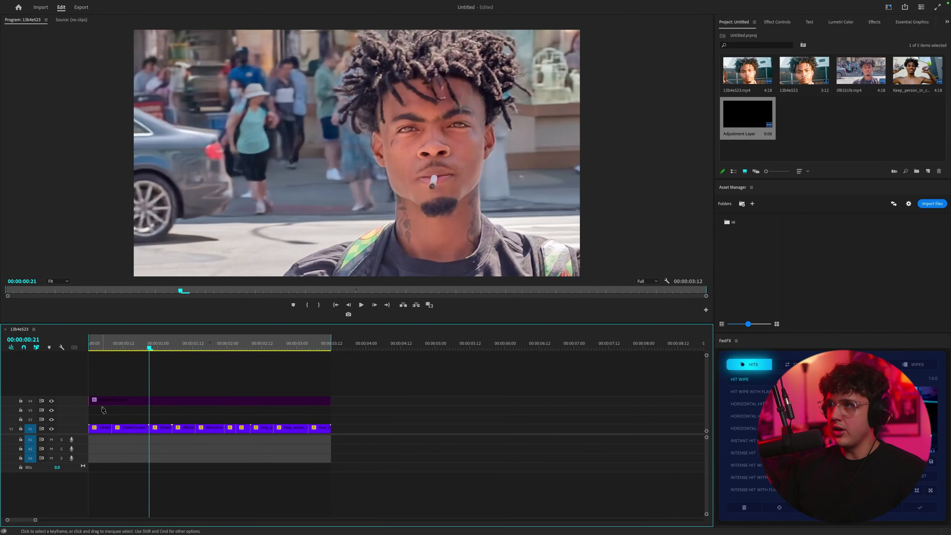
pyautogui.moveTo(728, 130); pyautogui.dragTo(98, 410)
# Step: Find the Directional Blur effect and apply it to the adjustment layer on V3
pyautogui.click(112, 348)
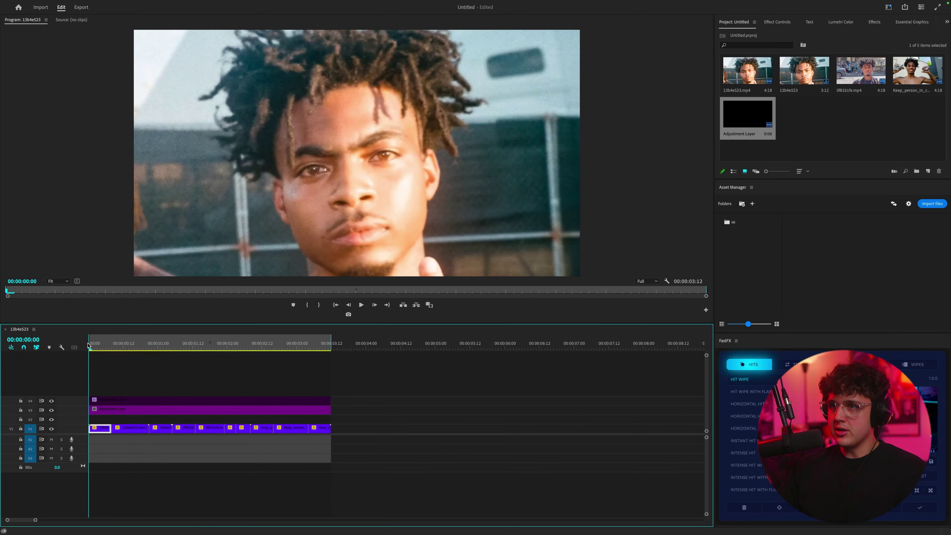
pyautogui.moveTo(112, 348); pyautogui.dragTo(109, 349)
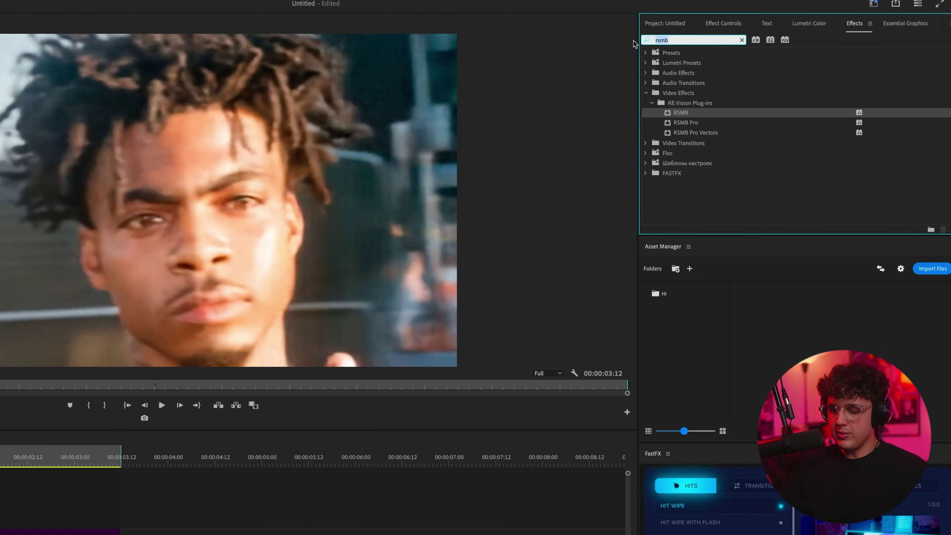
pyautogui.write('direction')
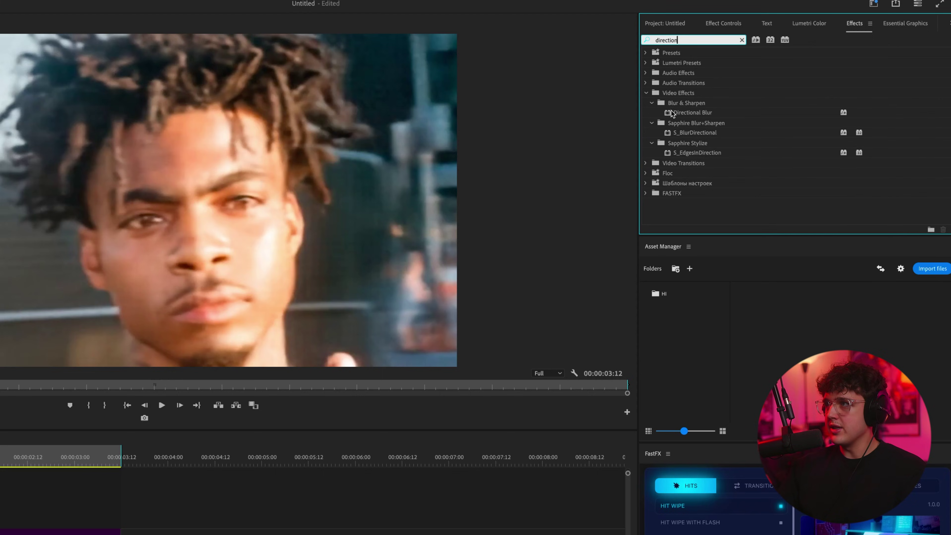
pyautogui.moveTo(673, 114); pyautogui.dragTo(79, 421)
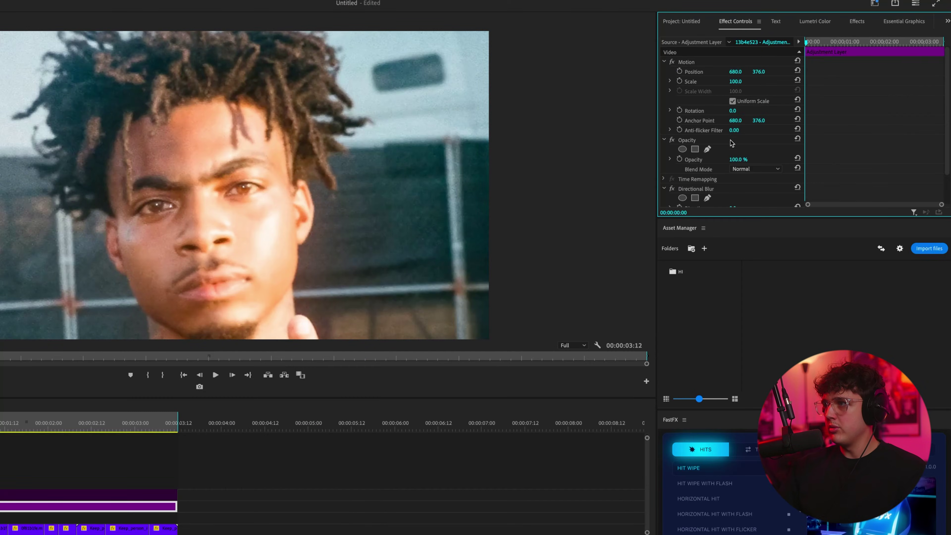
# Step: Add Directional Blur keyframes for Direction and Blur Length at 00:00:00:00, 00:00:00:08 and 00:00:00:21 on the V3 adjustment layer
pyautogui.scroll(-1, 694, 182)
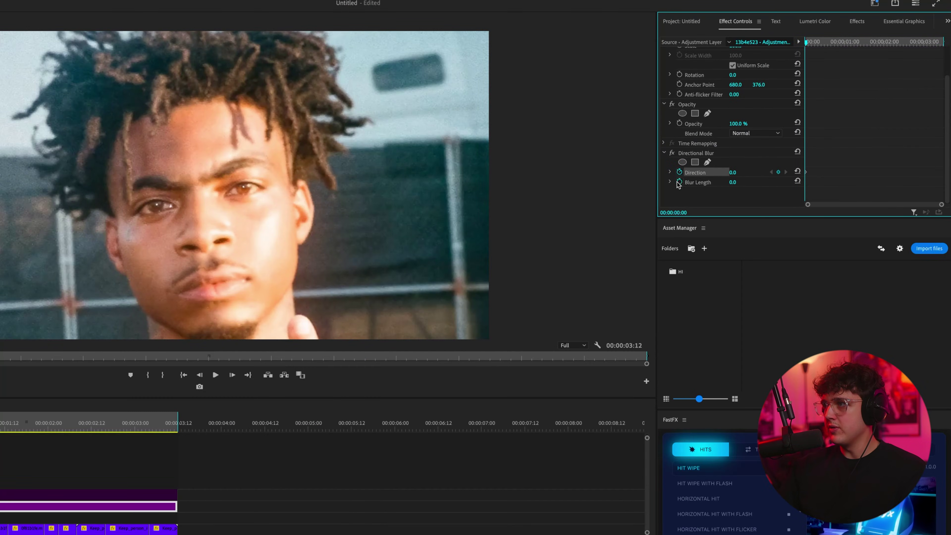
pyautogui.moveTo(809, 41); pyautogui.dragTo(818, 41)
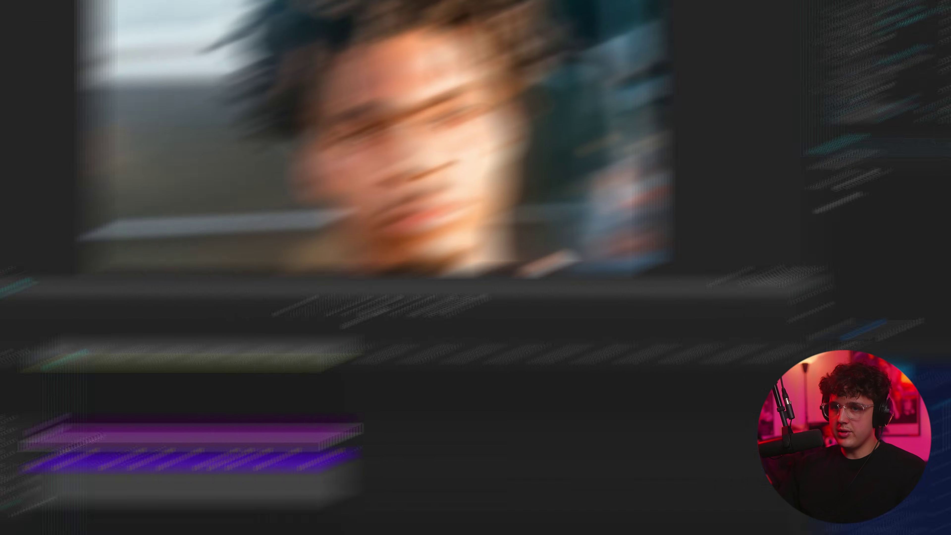
pyautogui.scroll(5, 160, 383)
pyautogui.moveTo(177, 330); pyautogui.dragTo(182, 332)
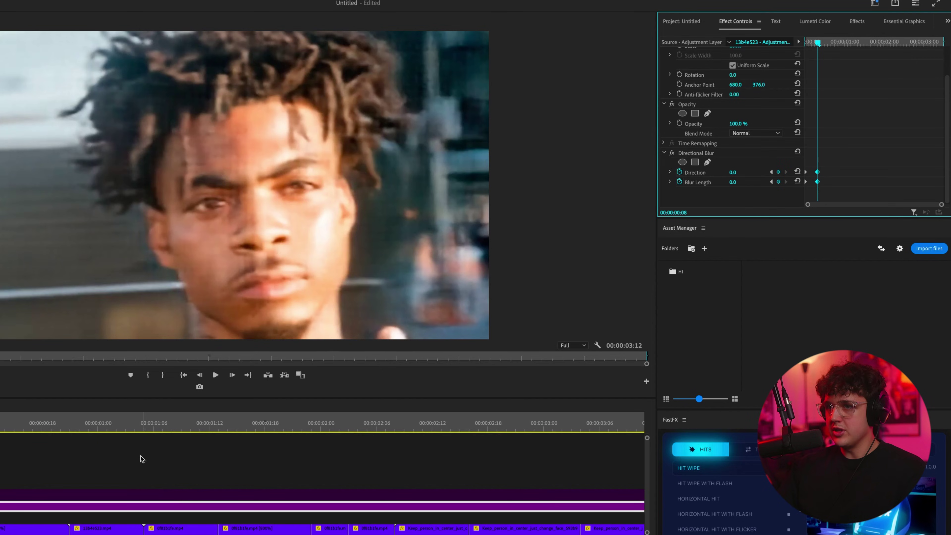
pyautogui.moveTo(62, 421); pyautogui.dragTo(70, 419)
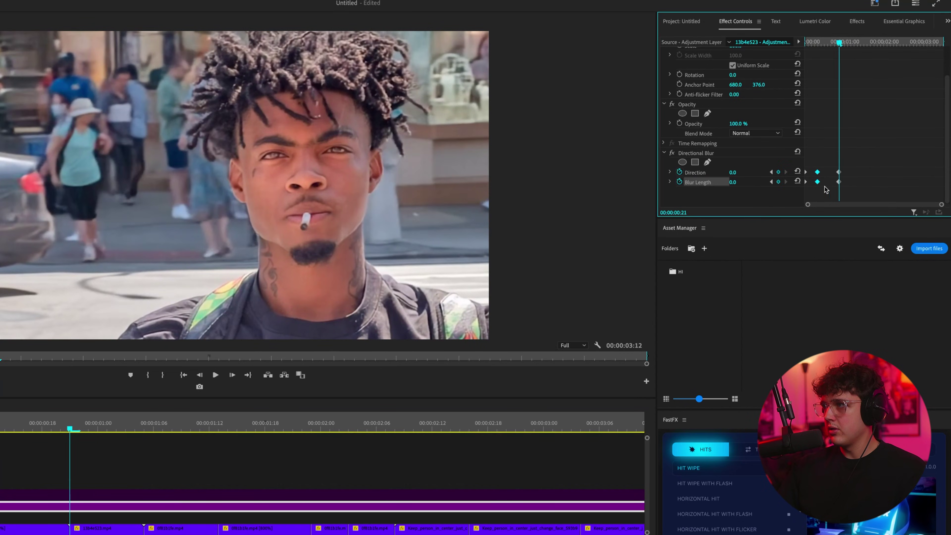
# Step: Set Direction to 90° and Blur Length to 8.0 on the last keyframes, and move them earlier to 00:00:00:12
pyautogui.moveTo(817, 44); pyautogui.dragTo(840, 44)
pyautogui.moveTo(736, 183)
pyautogui.mouseDown()
pyautogui.moveTo(760, 183)
pyautogui.moveTo(746, 182)
pyautogui.mouseUp()
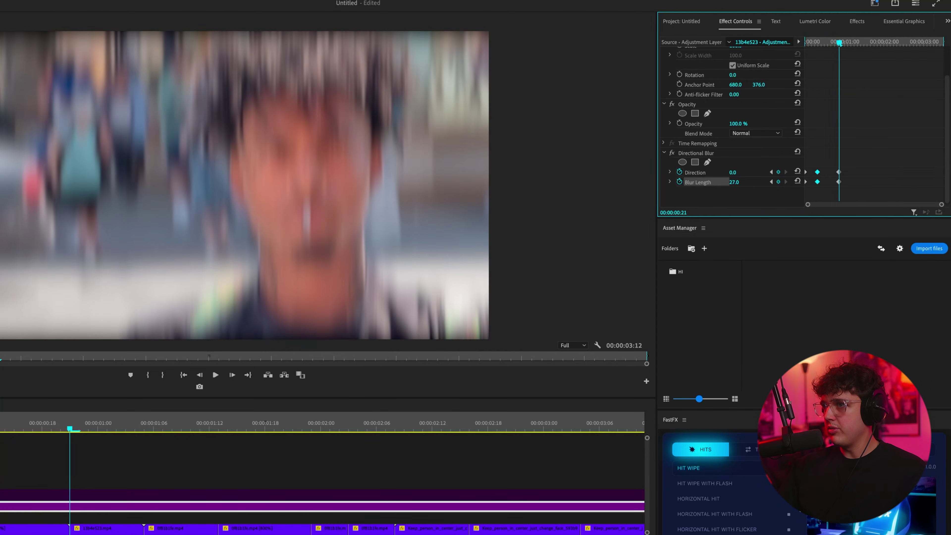
pyautogui.write('90')
pyautogui.press('Return')
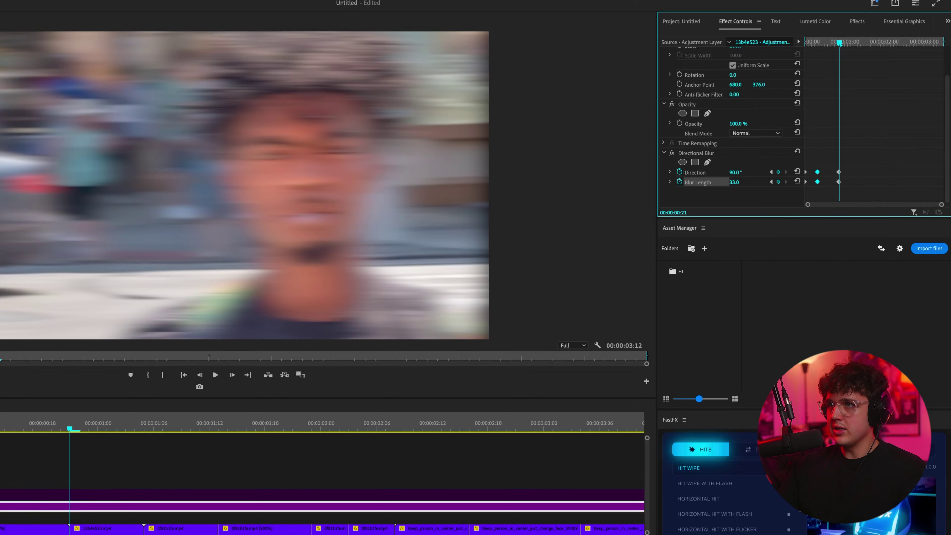
pyautogui.moveTo(820, 170); pyautogui.dragTo(755, 179)
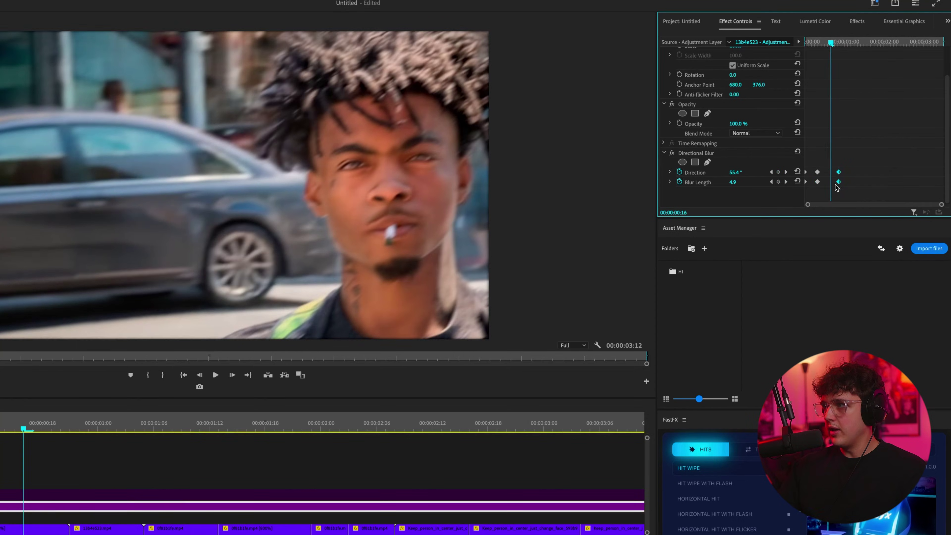
pyautogui.moveTo(838, 182); pyautogui.dragTo(826, 183)
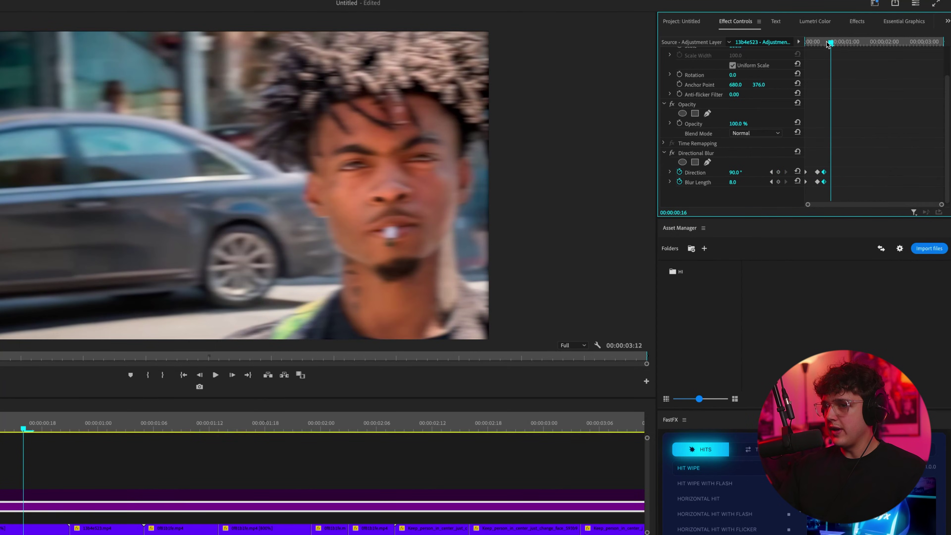
# Step: Add Direction and Blur Length keyframes at 00:00:00:21 that hold the blur, and reset both to 0 just after
pyautogui.moveTo(829, 44); pyautogui.dragTo(837, 45)
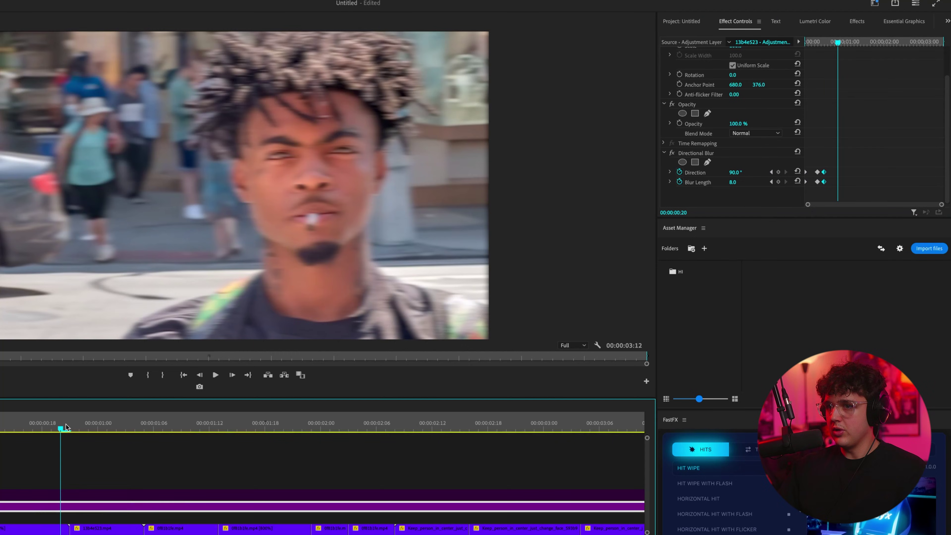
pyautogui.moveTo(67, 425); pyautogui.dragTo(70, 424)
pyautogui.click(779, 172)
pyautogui.click(779, 182)
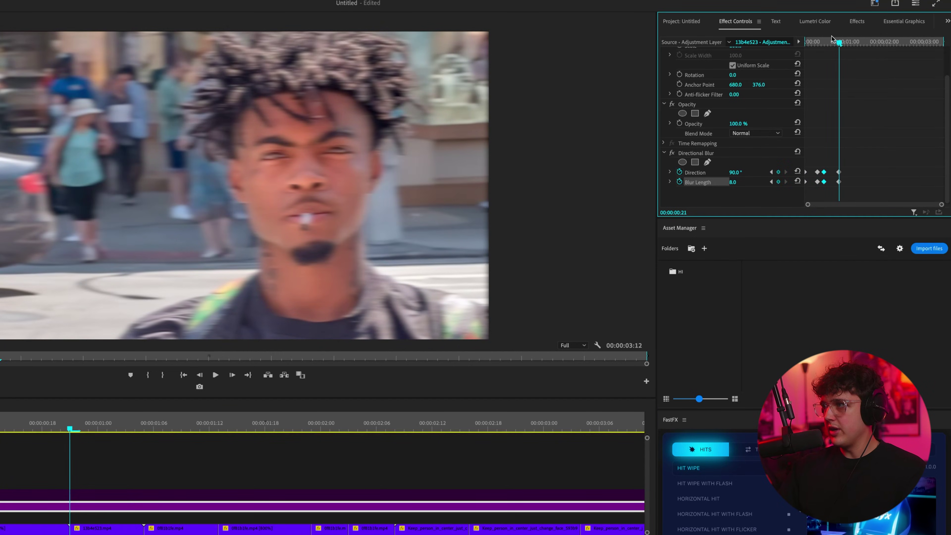
pyautogui.moveTo(831, 39)
pyautogui.mouseDown()
pyautogui.moveTo(810, 42)
pyautogui.moveTo(842, 45)
pyautogui.mouseUp()
pyautogui.click(798, 172)
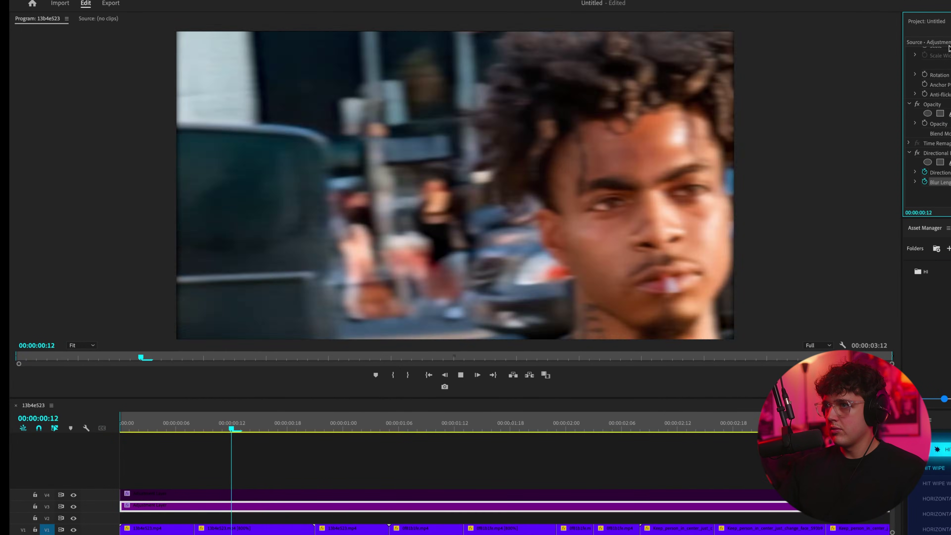
# Step: Raise the Directional Blur's Blur Length to 21.6 on the keyframe at 00:00:00:12
pyautogui.press('space')
pyautogui.press('Right')
pyautogui.press('Right')
pyautogui.press('Right')
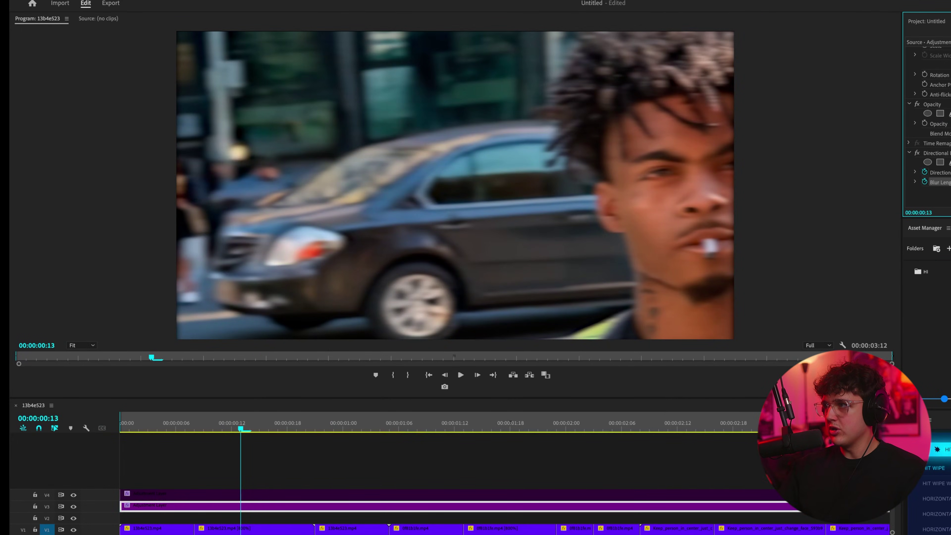
pyautogui.press('Left')
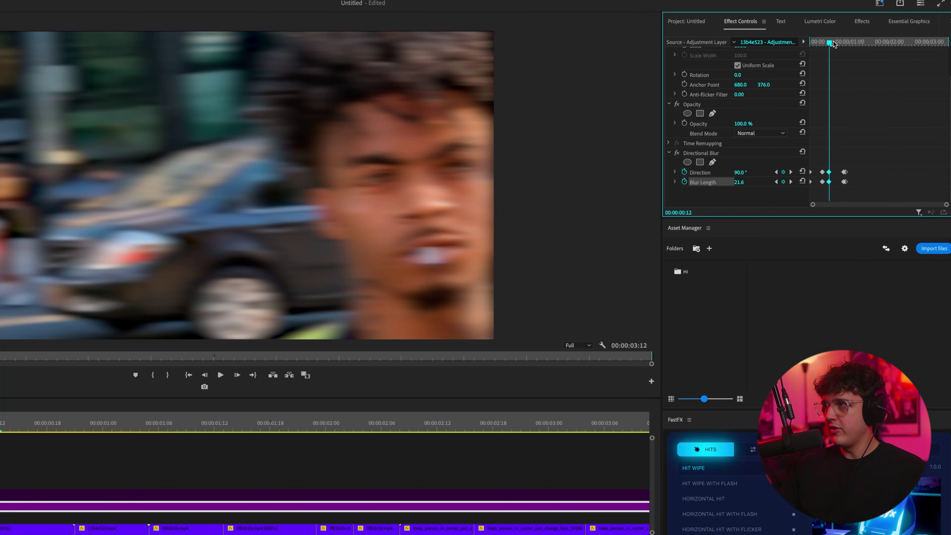
# Step: Compare the first face transition with the Directional Blur adjustment layer disabled and enabled by scrubbing and playing it
pyautogui.moveTo(833, 43); pyautogui.dragTo(796, 50)
pyautogui.press('space')
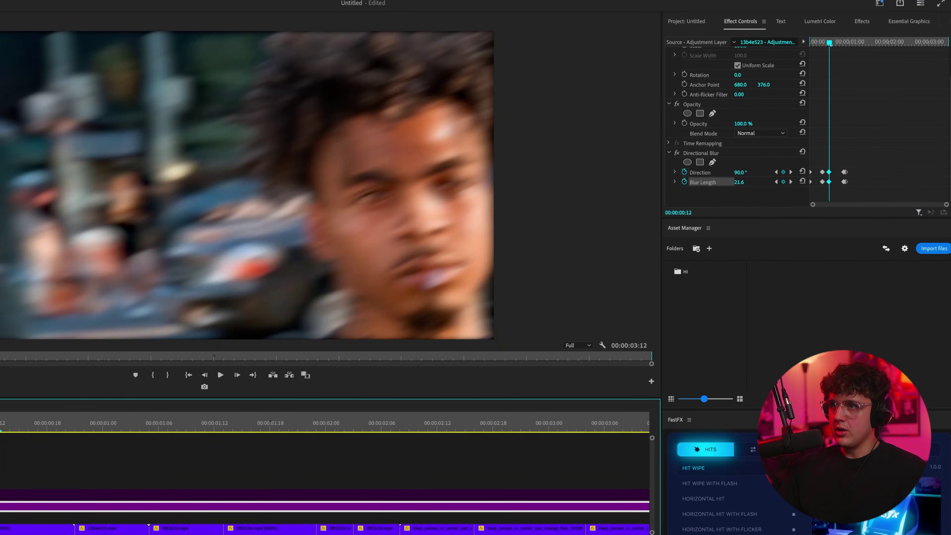
pyautogui.moveTo(0, 430); pyautogui.dragTo(40, 437)
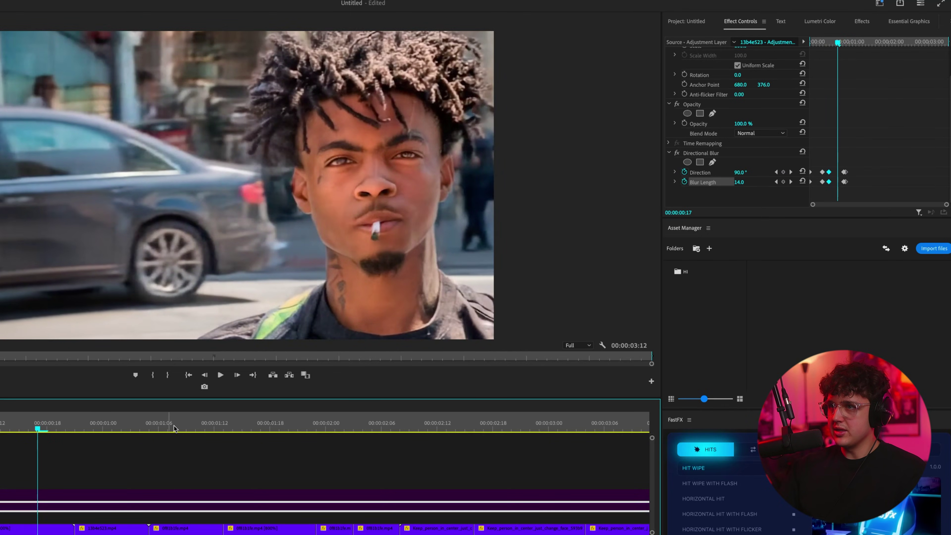
pyautogui.click(14, 424)
pyautogui.press('shift+super+e')
pyautogui.press('Home')
pyautogui.press('space')
pyautogui.press('-')
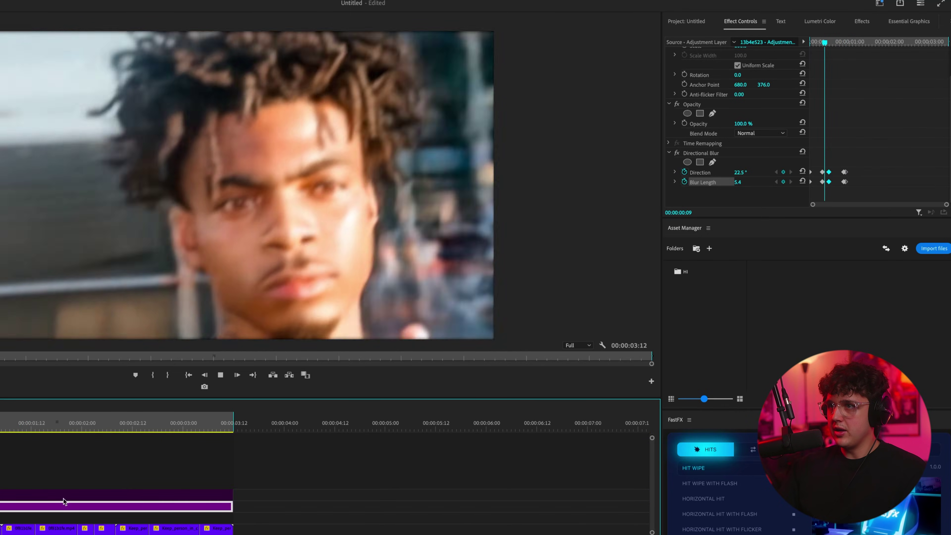
pyautogui.press('space')
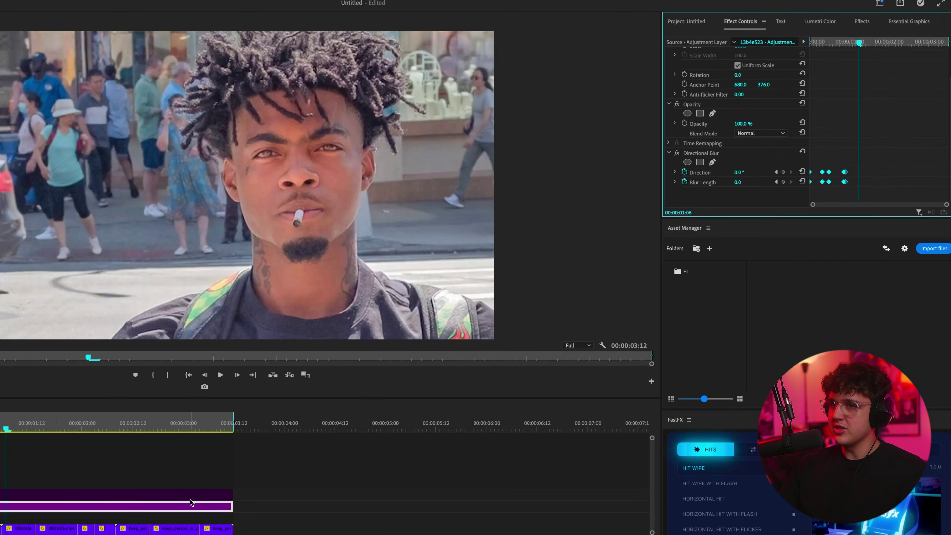
pyautogui.moveTo(109, 428); pyautogui.dragTo(78, 367)
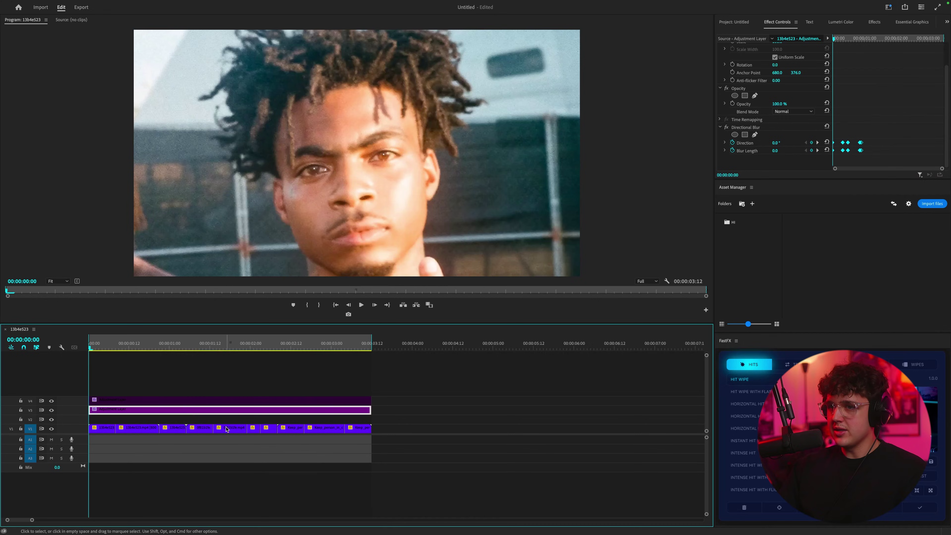
pyautogui.click(227, 403)
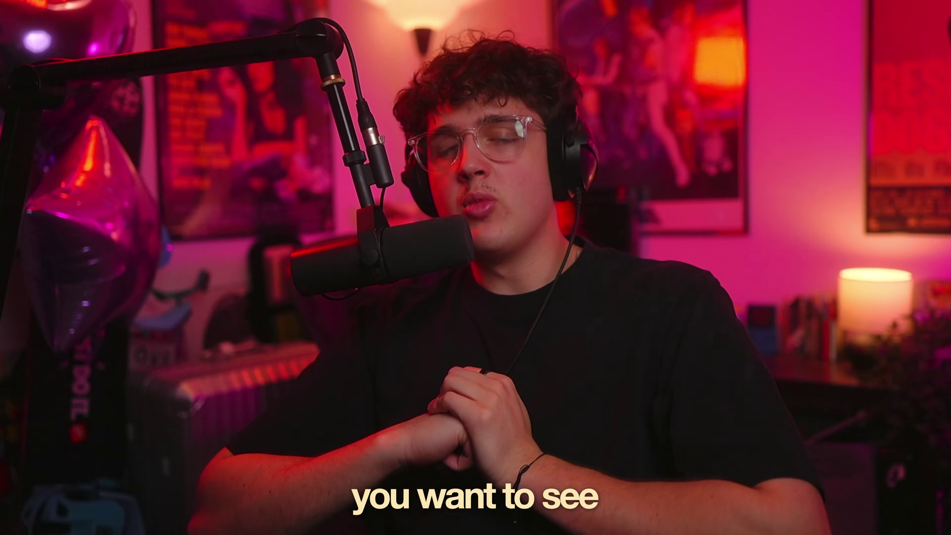